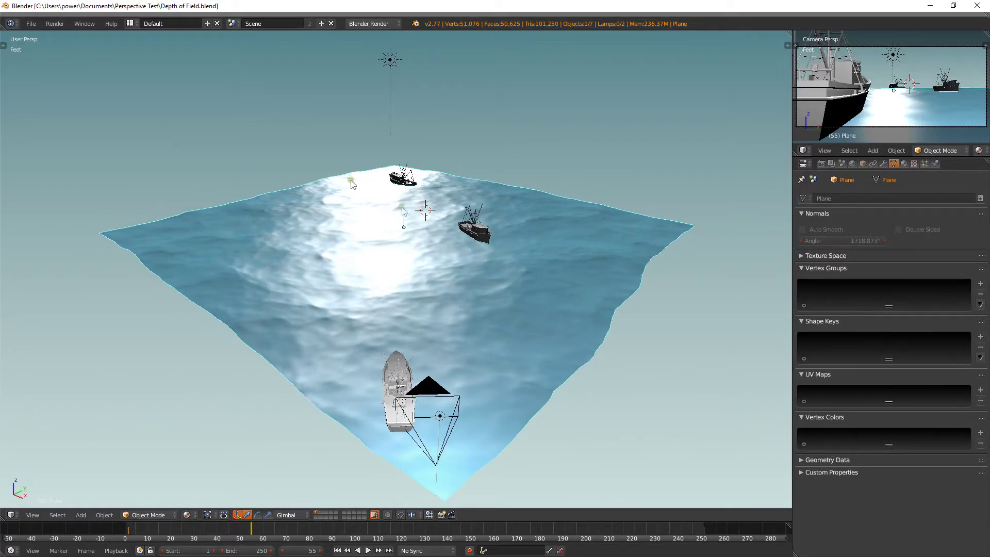
# - Add a plain axes empty near the middle of the ocean scene
pyautogui.moveTo(479, 308); pyautogui.dragTo(459, 303, button='middle')
pyautogui.rightClick(467, 410)
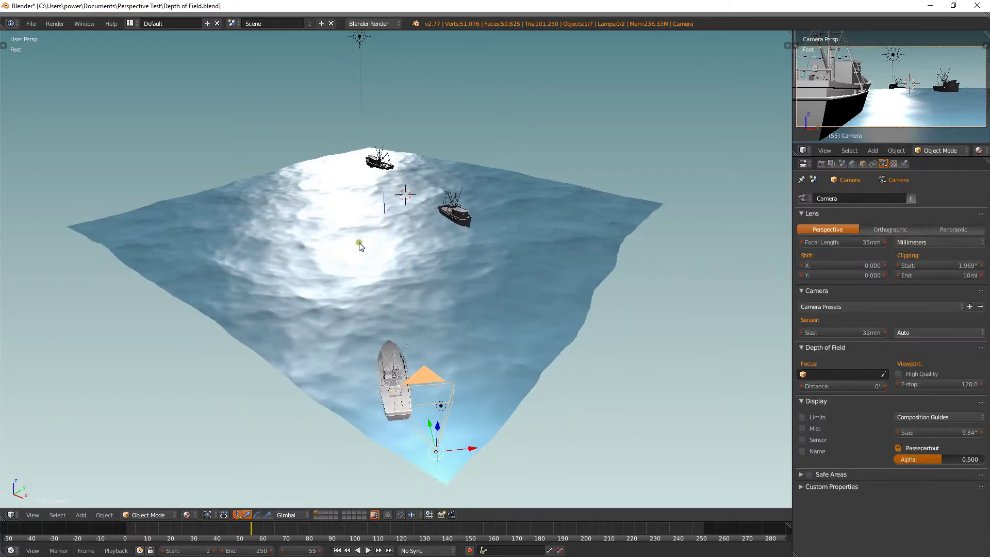
pyautogui.press('space')
pyautogui.moveTo(375, 259)
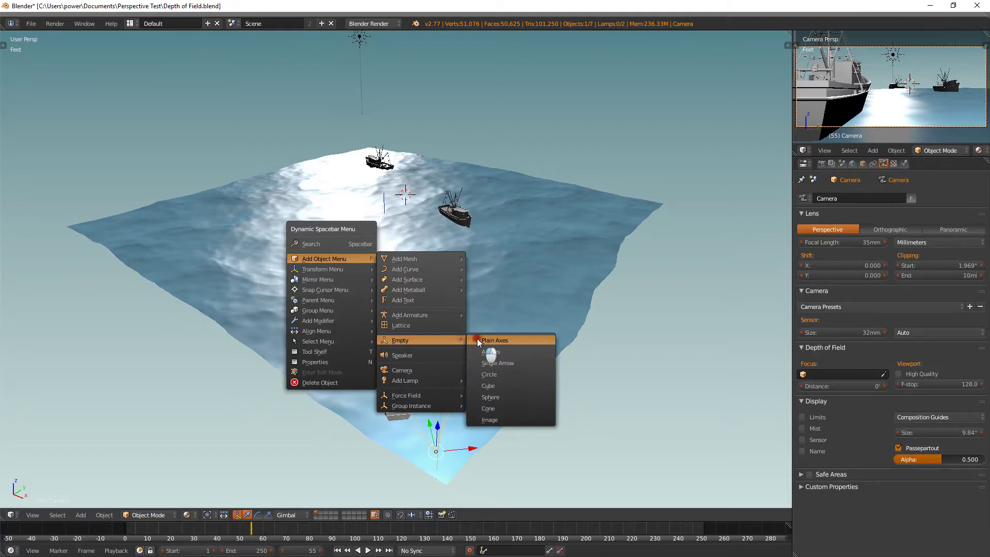
pyautogui.click(477, 338)
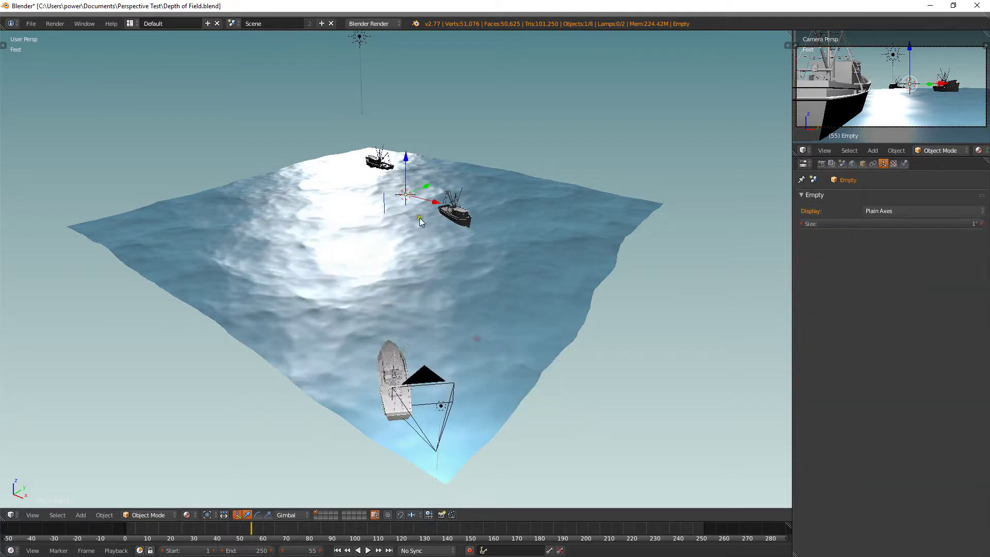
# - Rename the new empty to 'Focus Empty', then select the camera
pyautogui.click(862, 163)
pyautogui.click(849, 197)
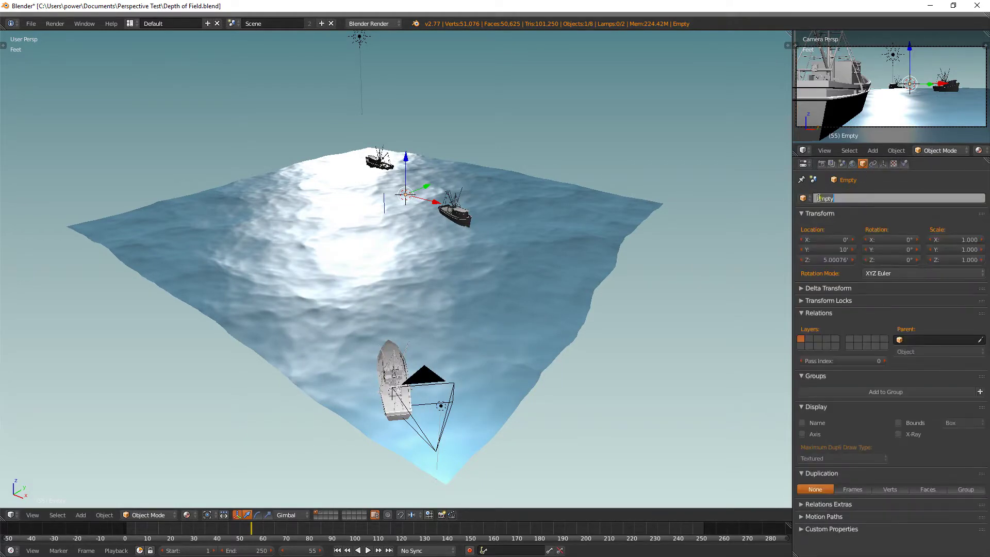
pyautogui.click(818, 198)
pyautogui.press('Return')
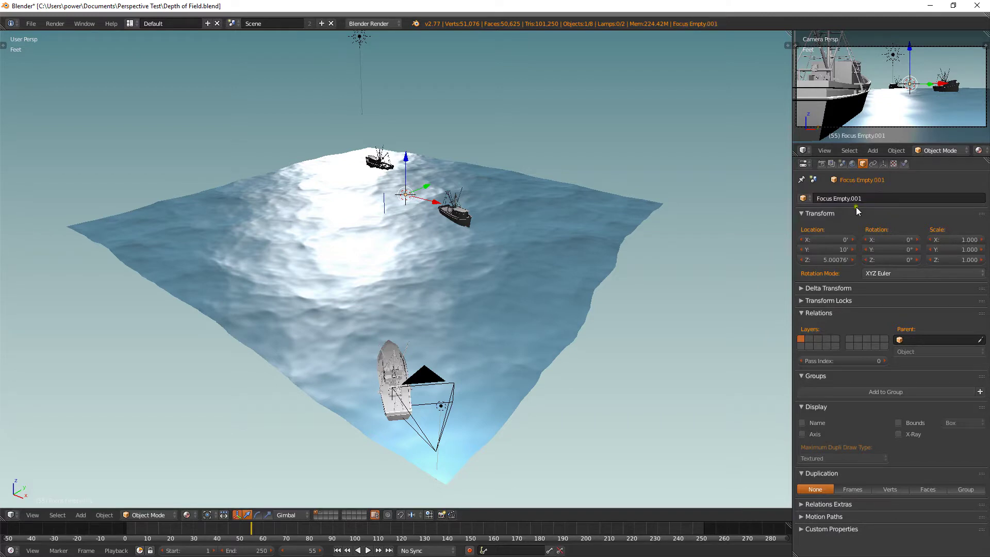
pyautogui.click(867, 198)
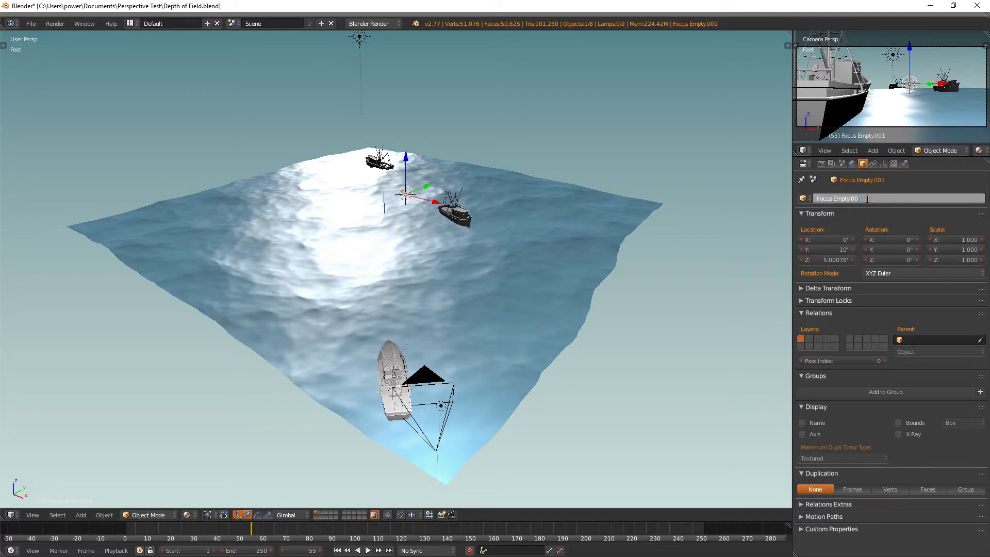
pyautogui.press('Return')
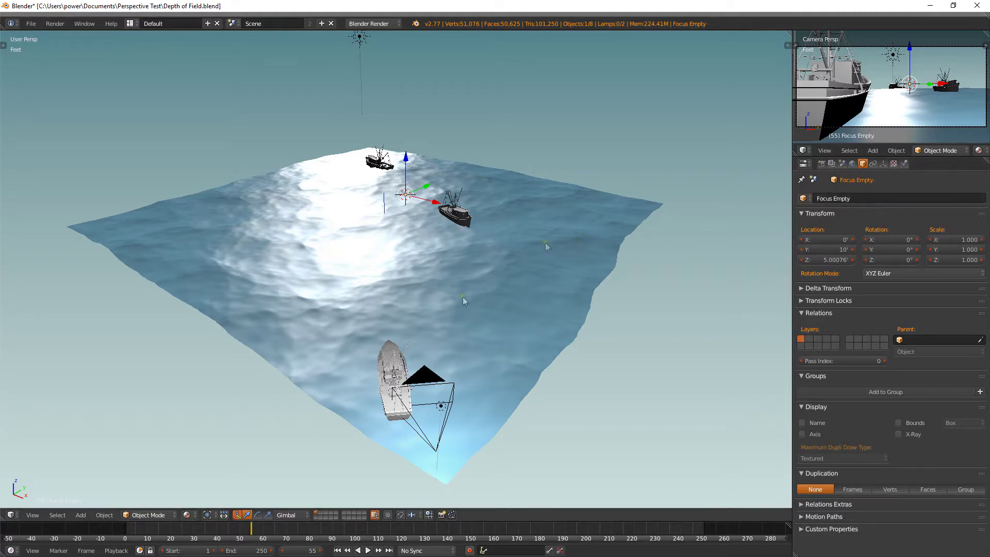
pyautogui.rightClick(423, 380)
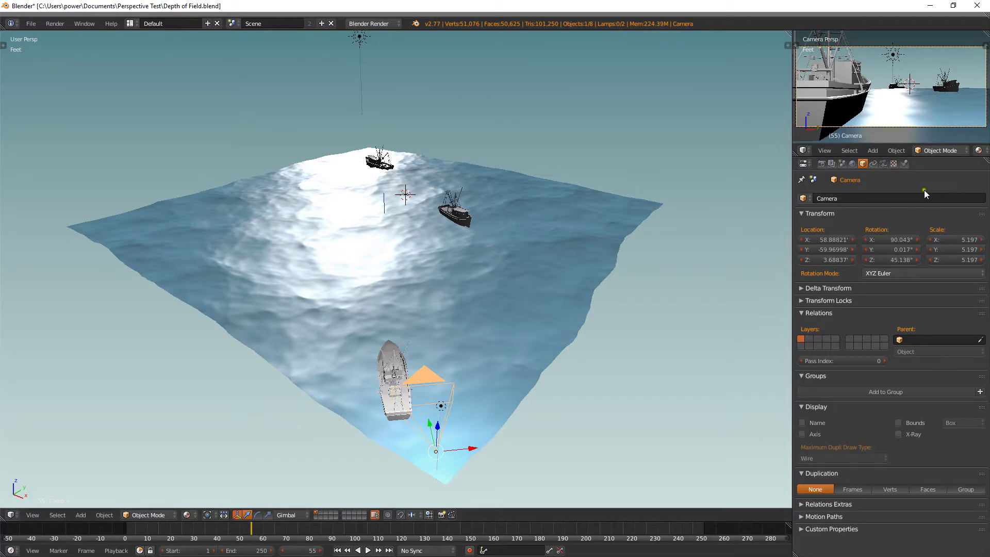
# - Set the camera's depth-of-field focus object to Focus Empty and split the 3D view in two
pyautogui.click(882, 164)
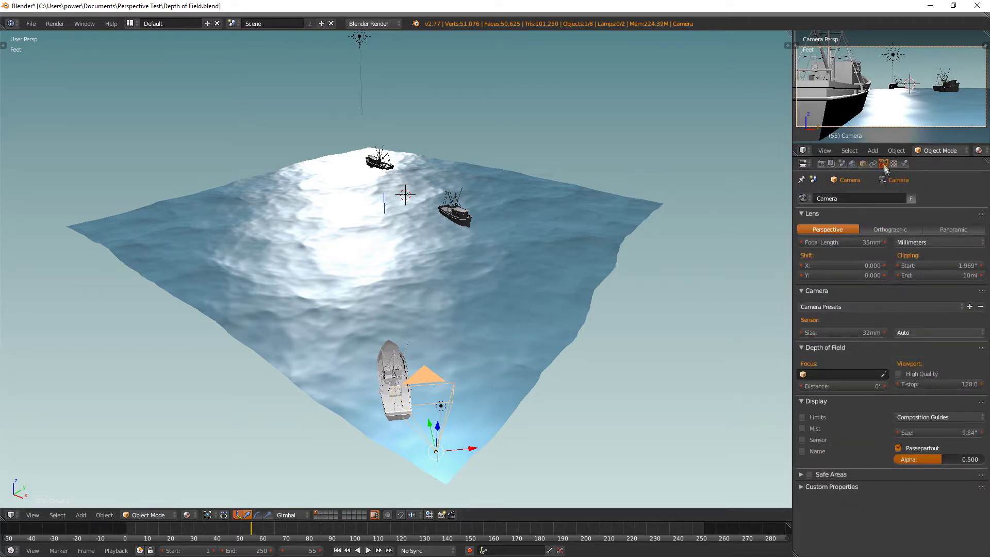
pyautogui.click(827, 373)
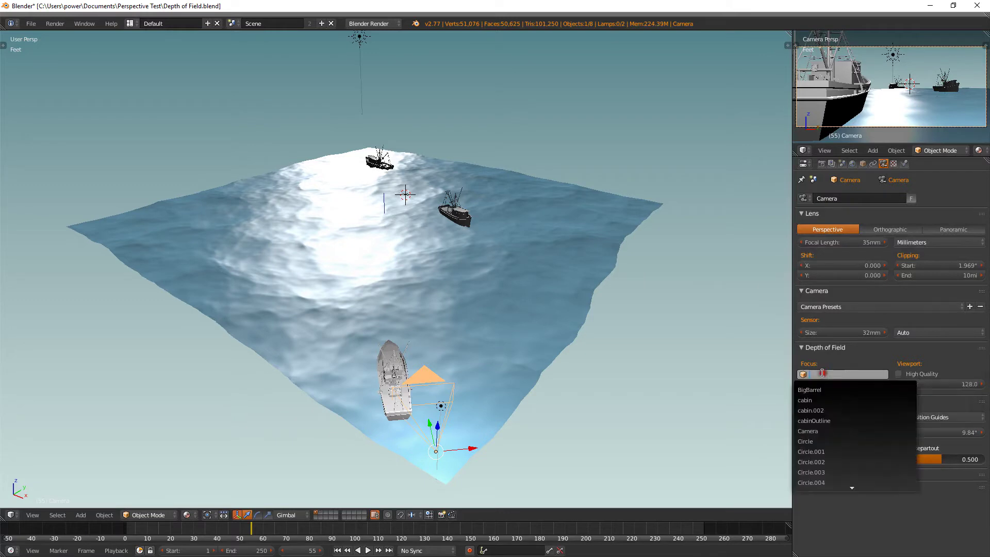
pyautogui.write('fo')
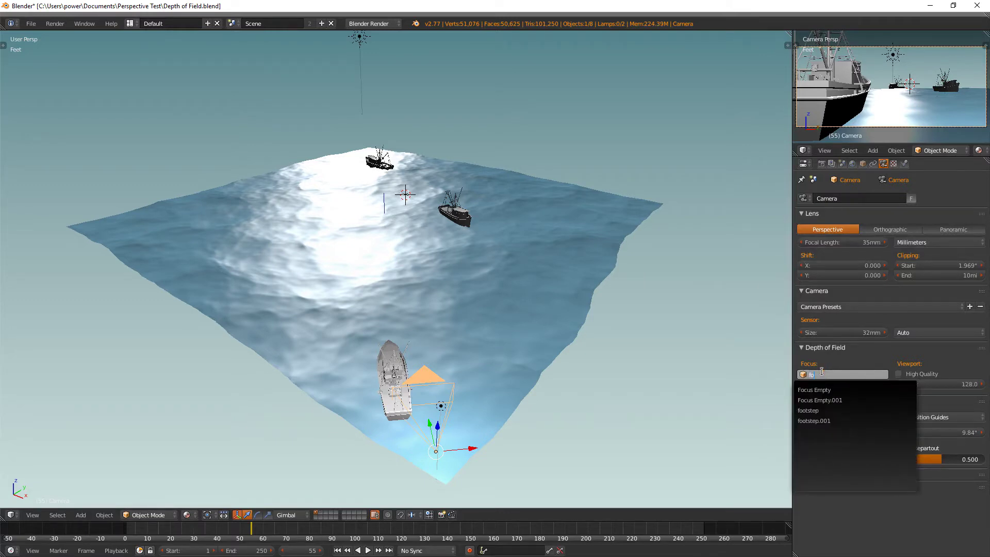
pyautogui.press('Down')
pyautogui.press('Return')
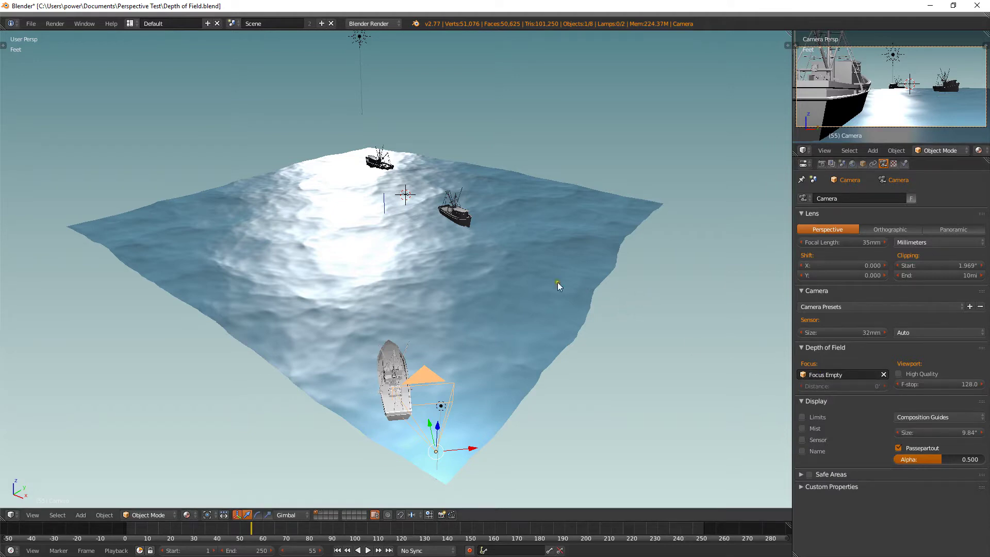
pyautogui.moveTo(522, 286); pyautogui.dragTo(529, 286, button='middle')
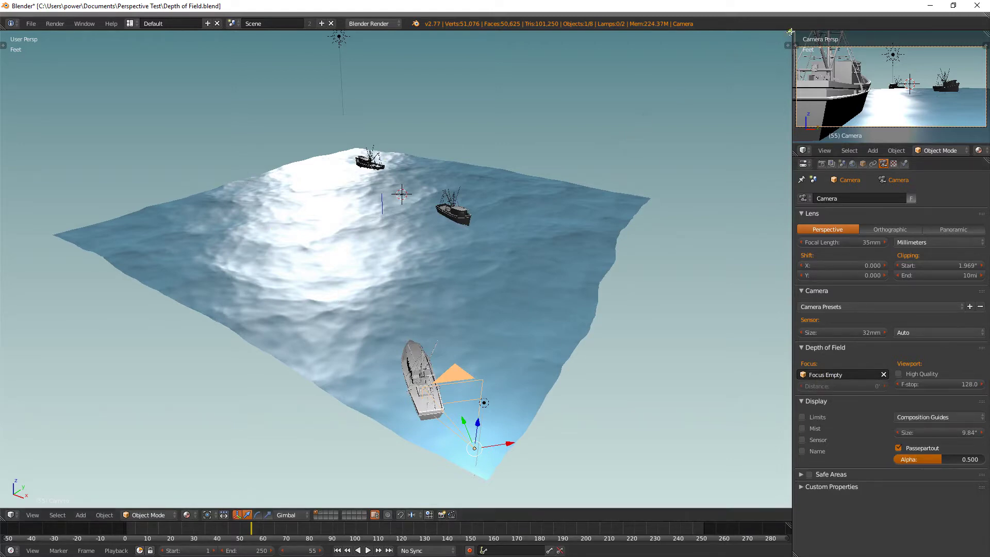
pyautogui.moveTo(790, 32); pyautogui.dragTo(747, 155)
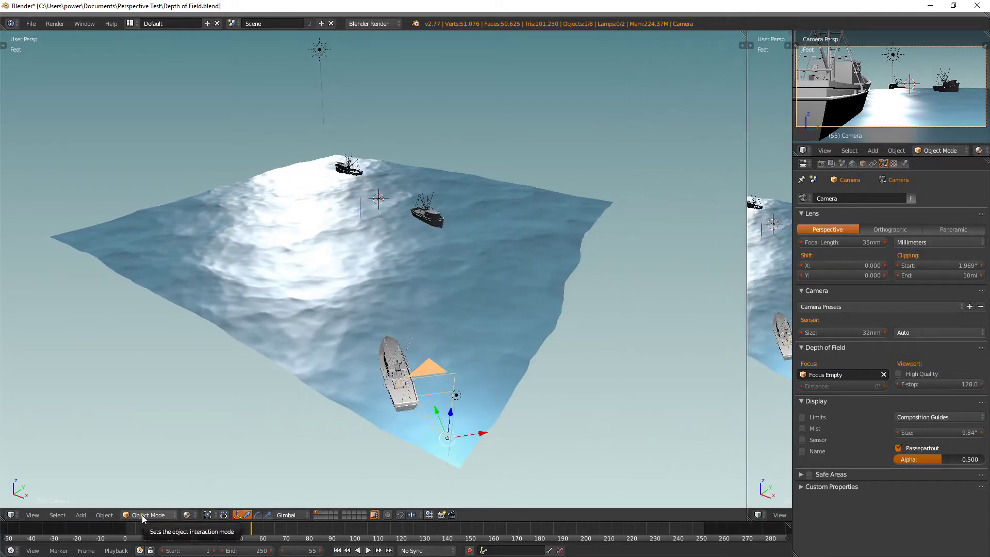
# - Make the left area a Compositing node editor with Use Nodes, Backdrop and Auto Render on
pyautogui.click(10, 514)
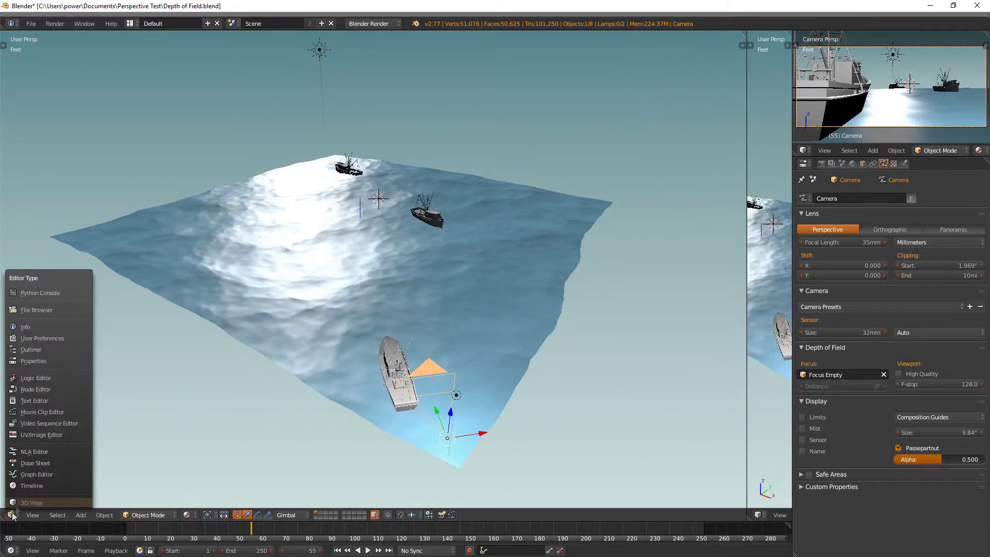
pyautogui.click(46, 389)
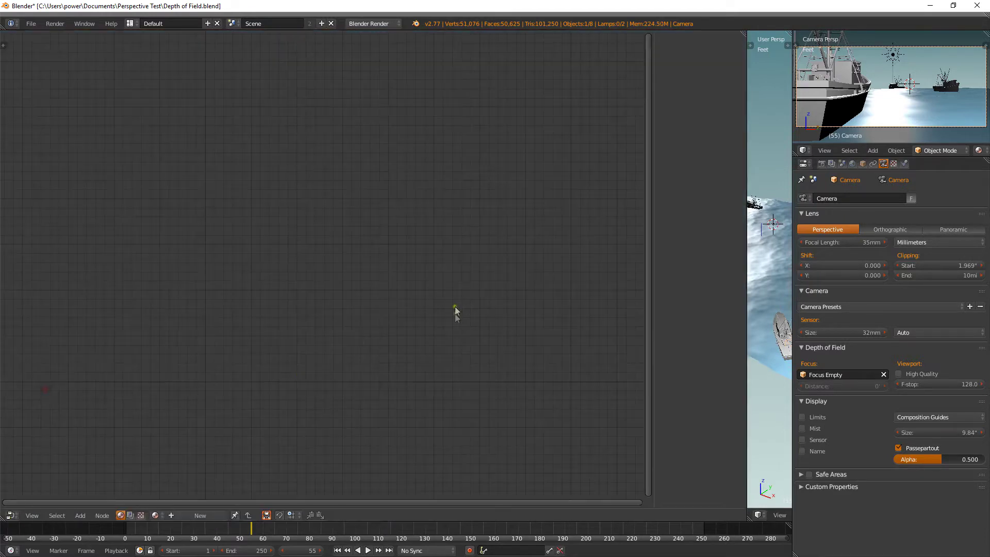
pyautogui.click(131, 515)
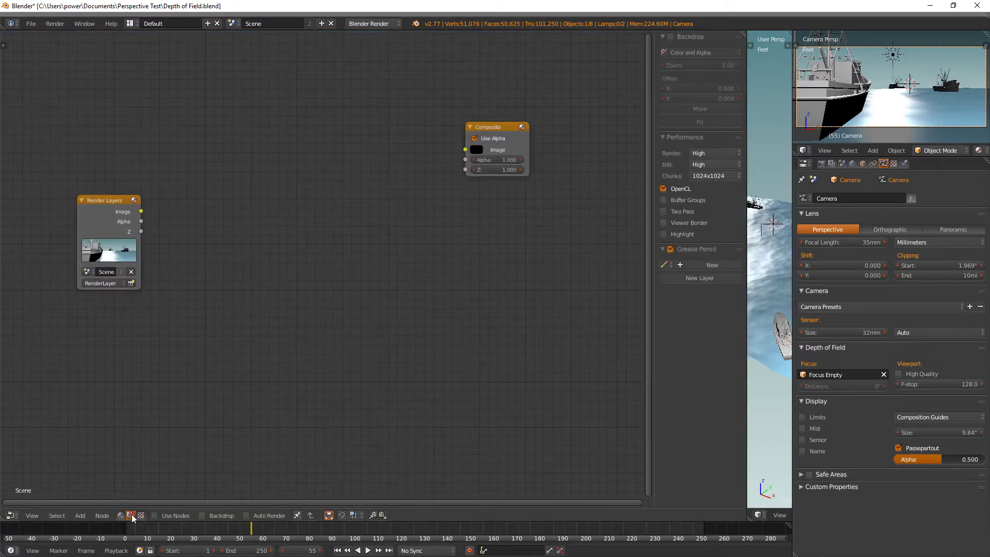
pyautogui.click(154, 515)
pyautogui.click(213, 515)
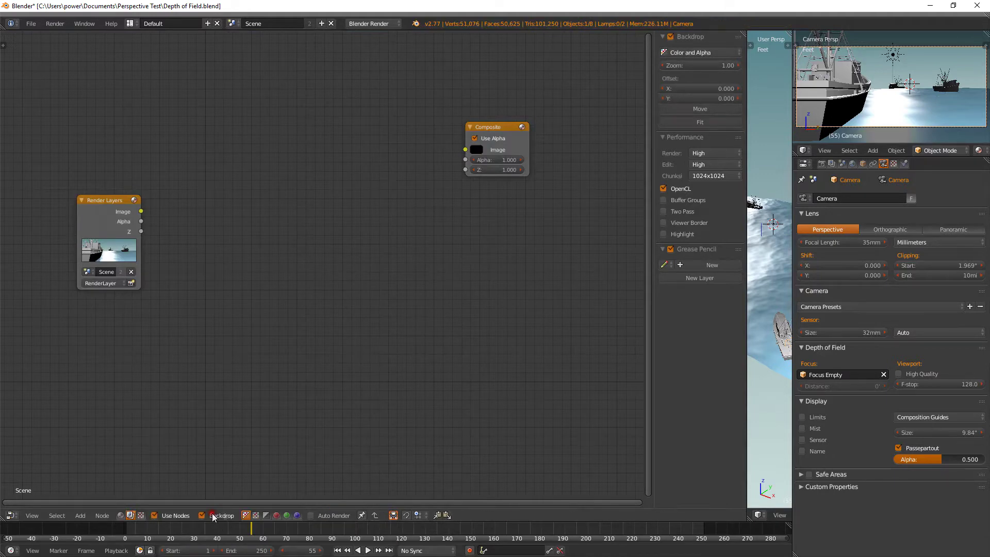
pyautogui.click(327, 516)
# - Nudge the Render Layers node upward to make room for new nodes
pyautogui.click(92, 218)
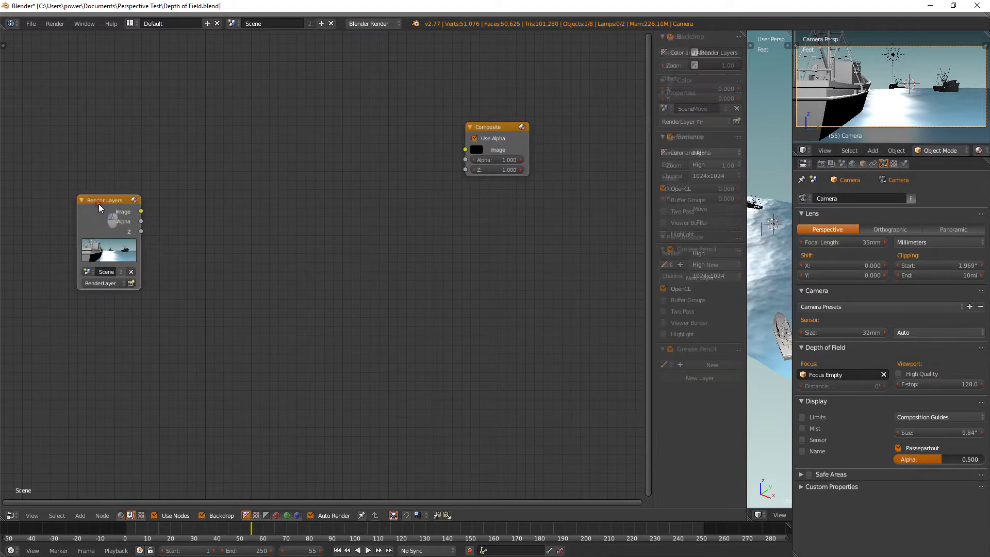
pyautogui.moveTo(91, 218); pyautogui.dragTo(93, 188)
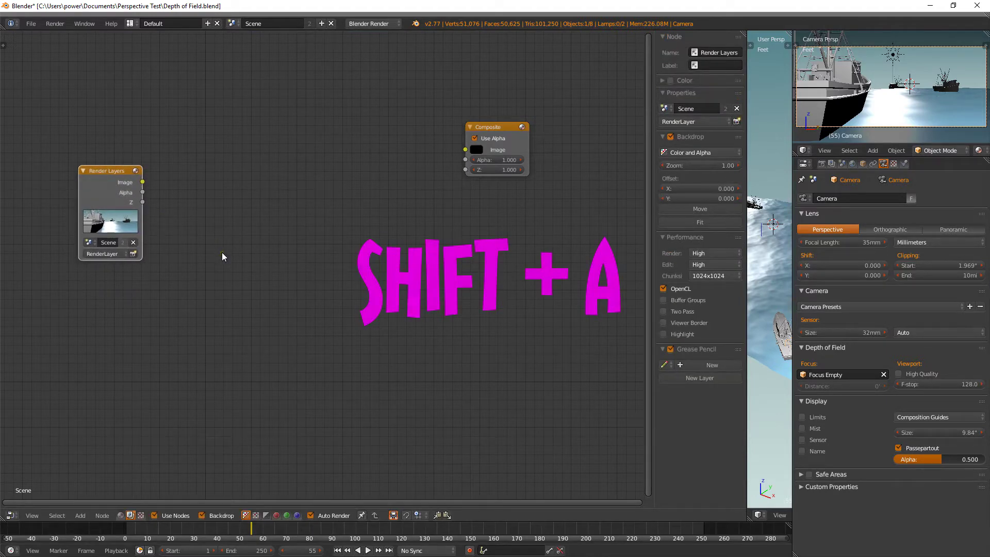
pyautogui.hotkey('shift', 'a')
# - Add a Viewer node below Composite and a Defocus node between the others
pyautogui.moveTo(217, 265)
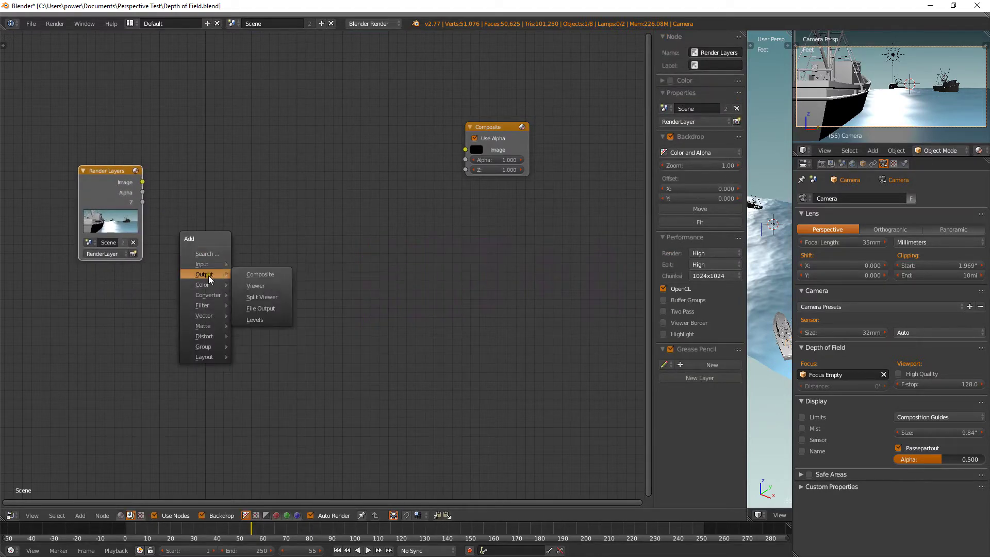
pyautogui.click(255, 285)
pyautogui.click(466, 270)
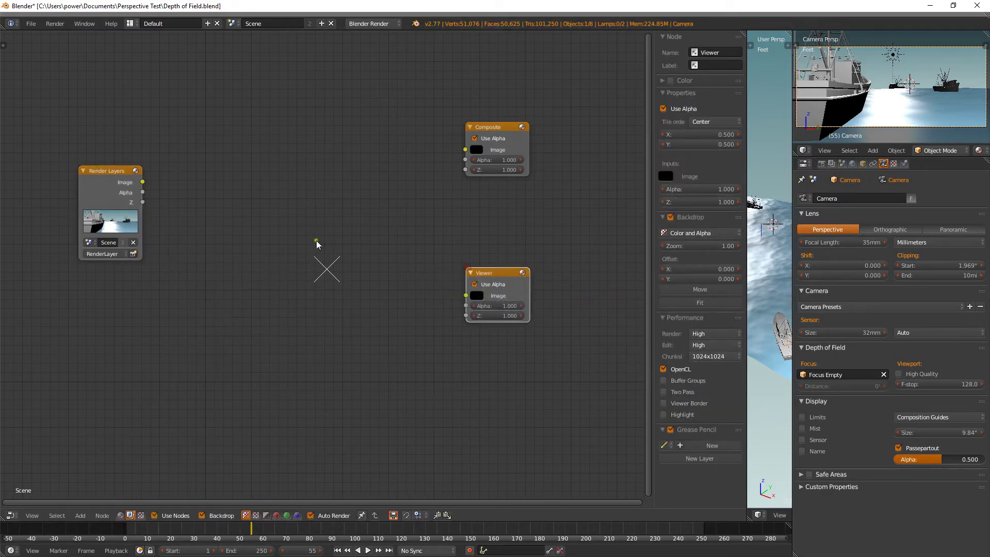
pyautogui.hotkey('shift', 'a')
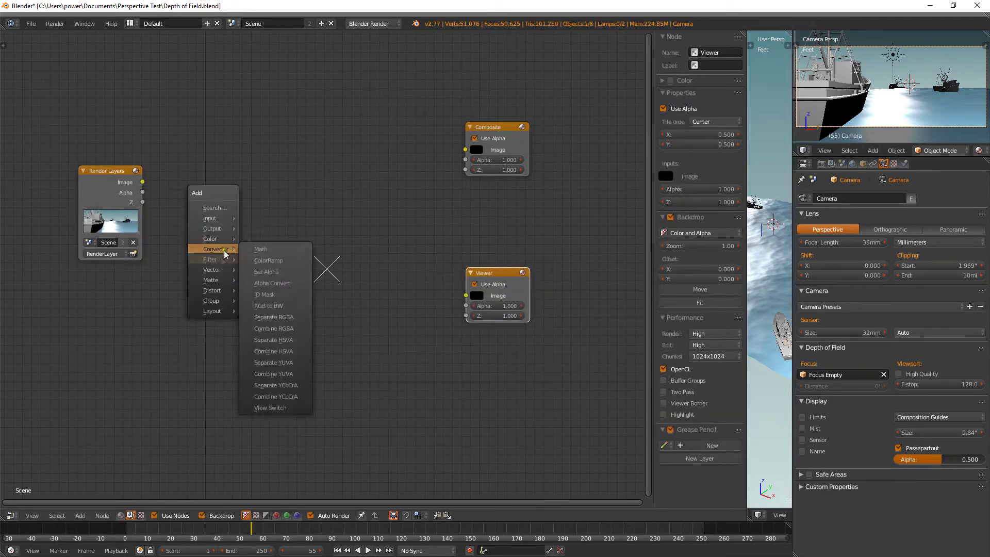
pyautogui.moveTo(220, 260)
pyautogui.click(264, 338)
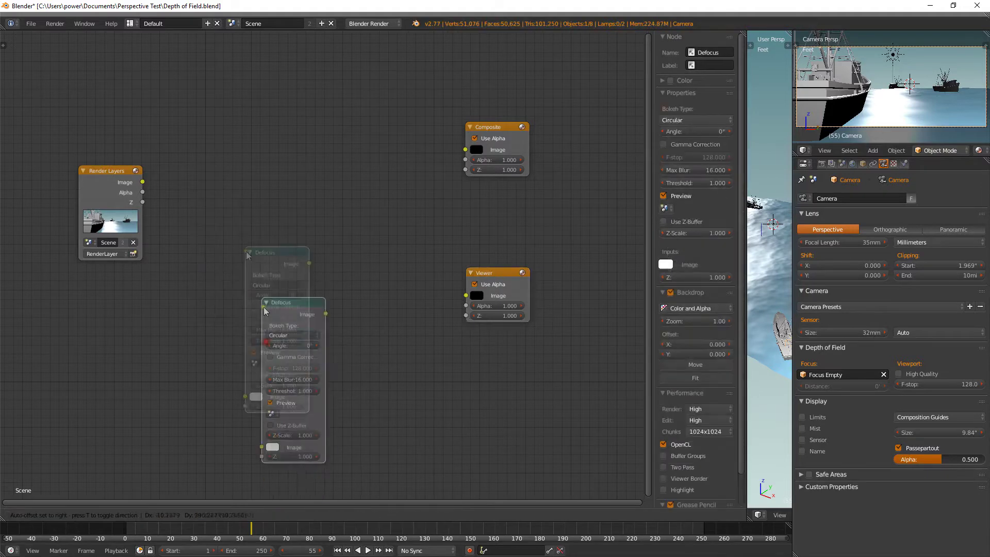
pyautogui.click(233, 188)
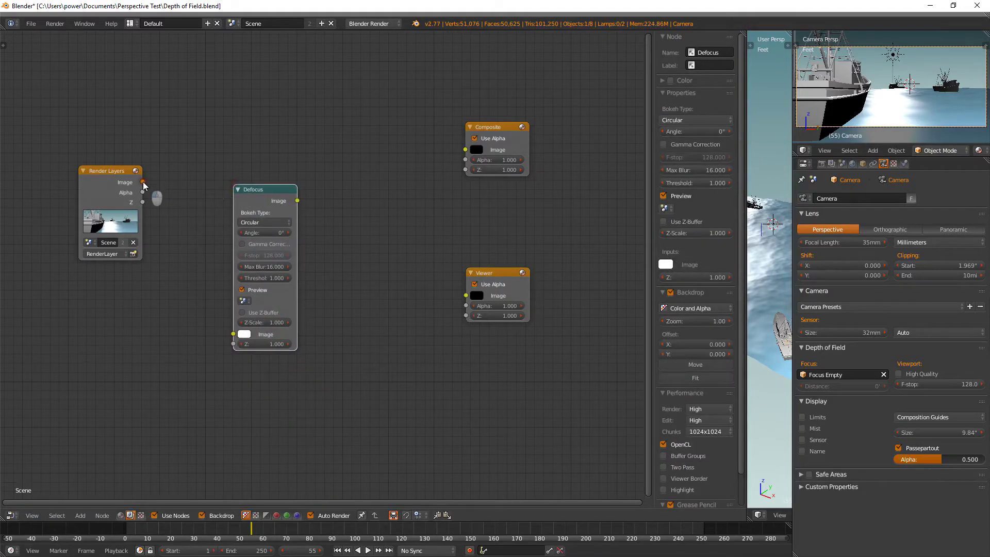
# - Wire Render Layers Image and Z into Defocus with Z-buffer on, outputting to Composite and Viewer
pyautogui.moveTo(149, 190)
pyautogui.mouseDown()
pyautogui.moveTo(194, 221)
pyautogui.moveTo(219, 326)
pyautogui.moveTo(232, 339)
pyautogui.mouseUp()
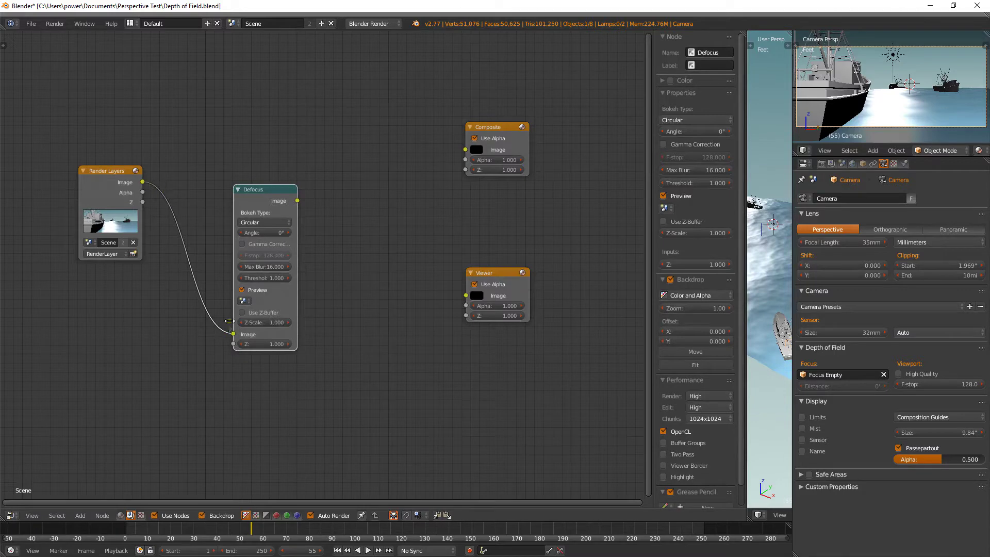
pyautogui.moveTo(142, 202); pyautogui.dragTo(233, 344)
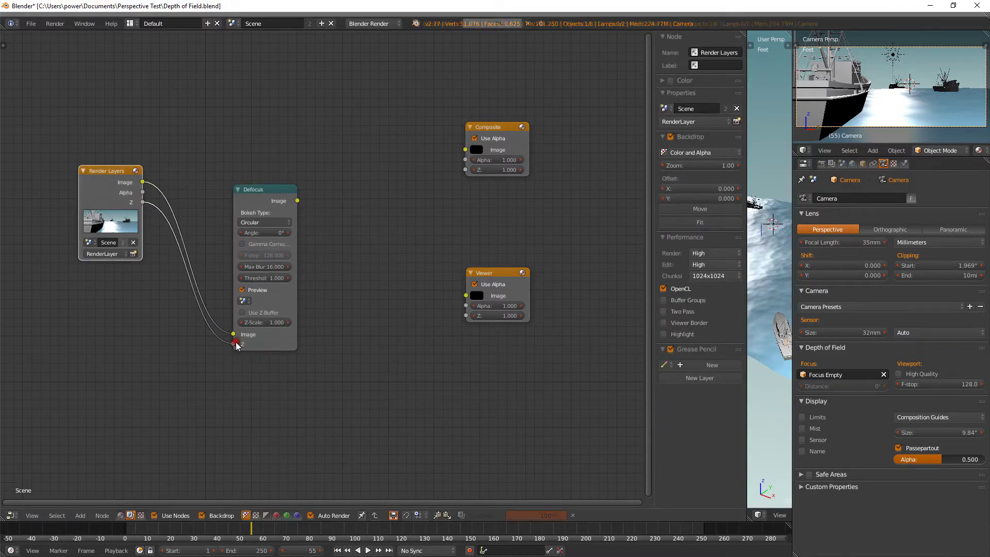
pyautogui.click(242, 313)
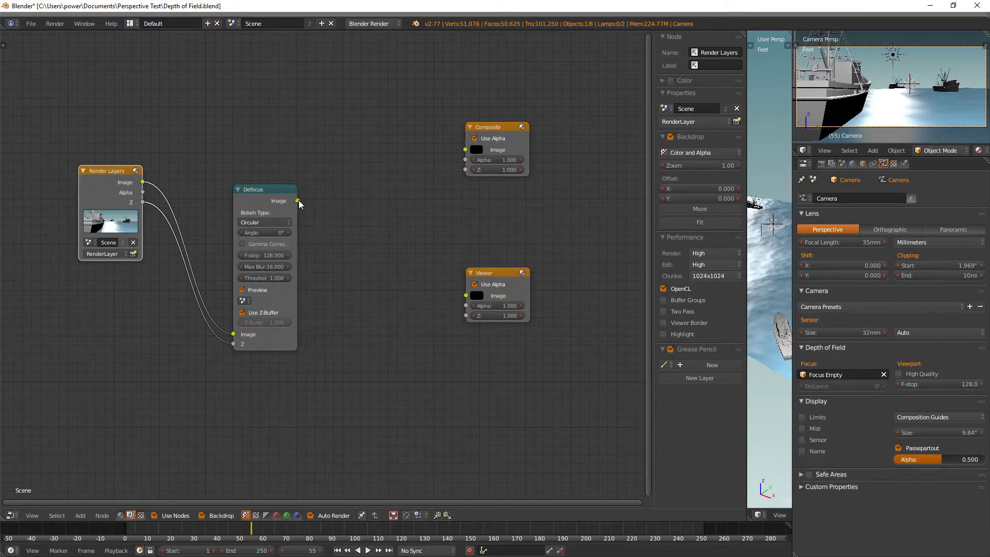
pyautogui.moveTo(298, 201); pyautogui.dragTo(464, 150)
pyautogui.moveTo(298, 201); pyautogui.dragTo(466, 296)
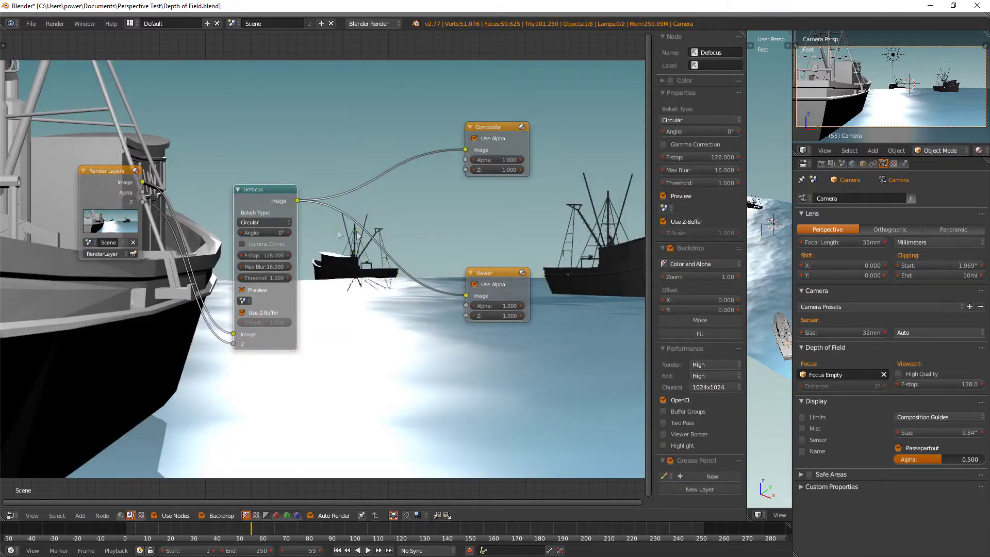
pyautogui.scroll(2, 388, 269)
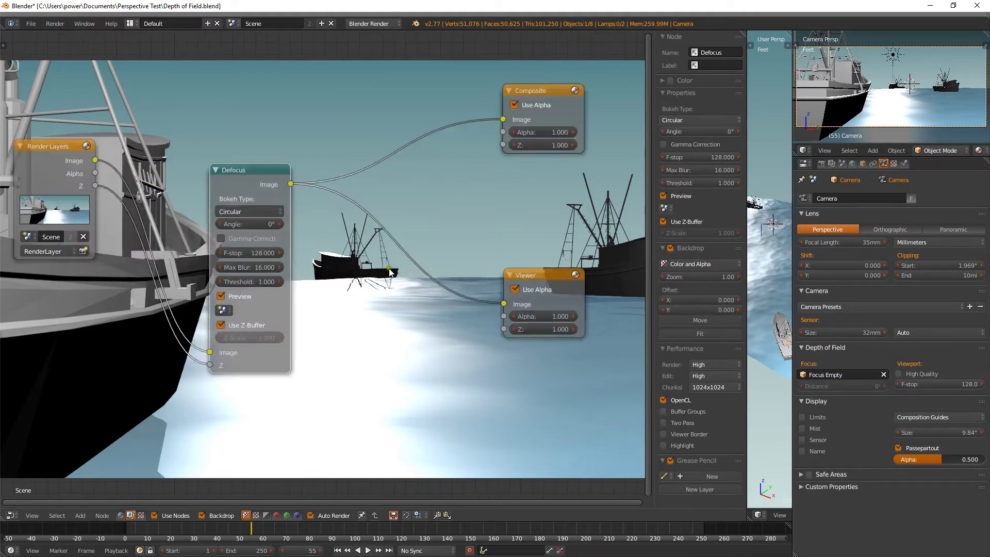
# - Set the backdrop zoom to 0.64 so the full render shows behind the nodes
pyautogui.scroll(2, 389, 271)
pyautogui.scroll(-1, 392, 272)
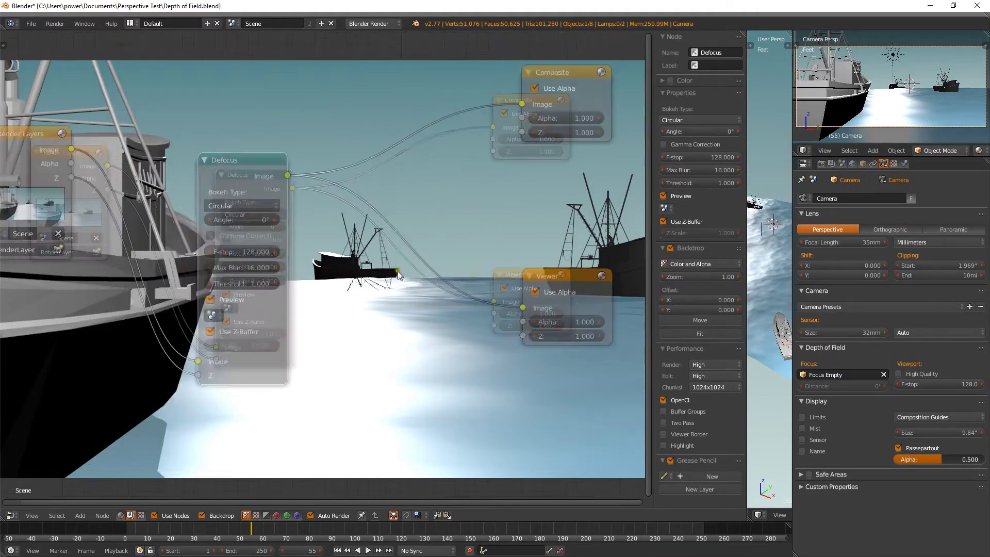
pyautogui.scroll(2, 401, 274)
pyautogui.scroll(-1, 402, 274)
pyautogui.scroll(1, 403, 273)
pyautogui.scroll(-1, 403, 273)
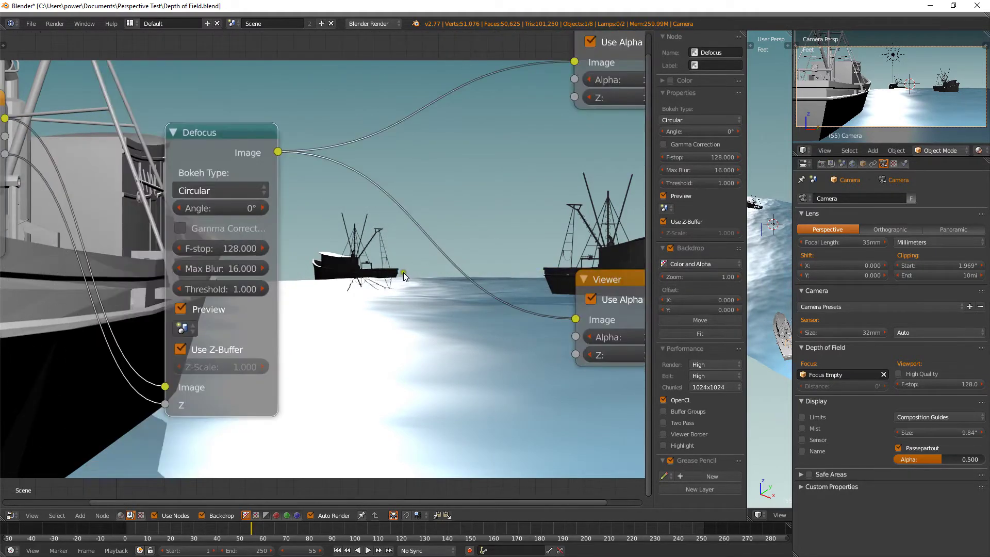
pyautogui.scroll(-1, 403, 272)
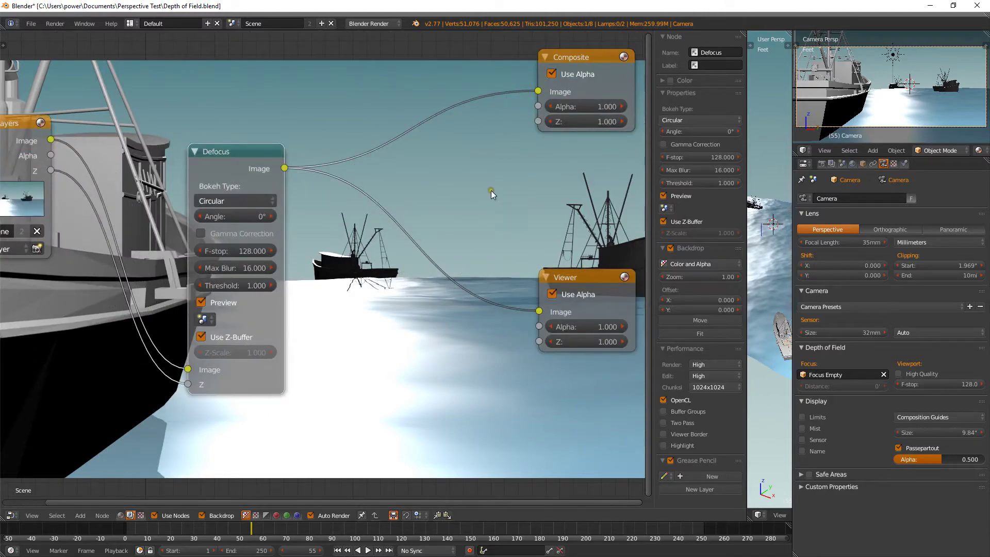
pyautogui.moveTo(695, 279)
pyautogui.mouseDown()
pyautogui.moveTo(669, 283)
pyautogui.moveTo(736, 299)
pyautogui.moveTo(688, 279)
pyautogui.moveTo(727, 281)
pyautogui.moveTo(698, 278)
pyautogui.mouseUp()
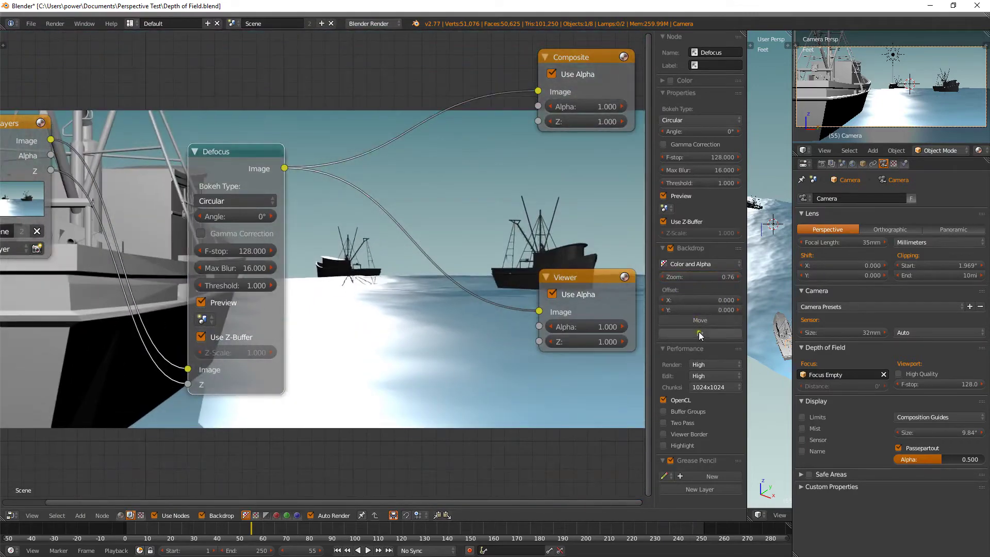
pyautogui.press('v')
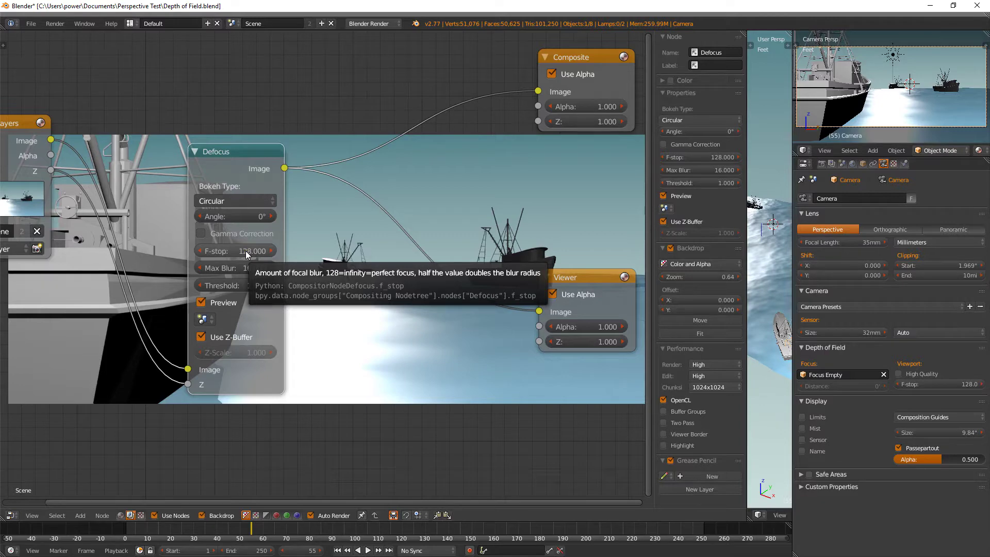
# - Give the Defocus node F-stop 0.4, Max Blur 11.5 and Threshold 6.7
pyautogui.click(246, 249)
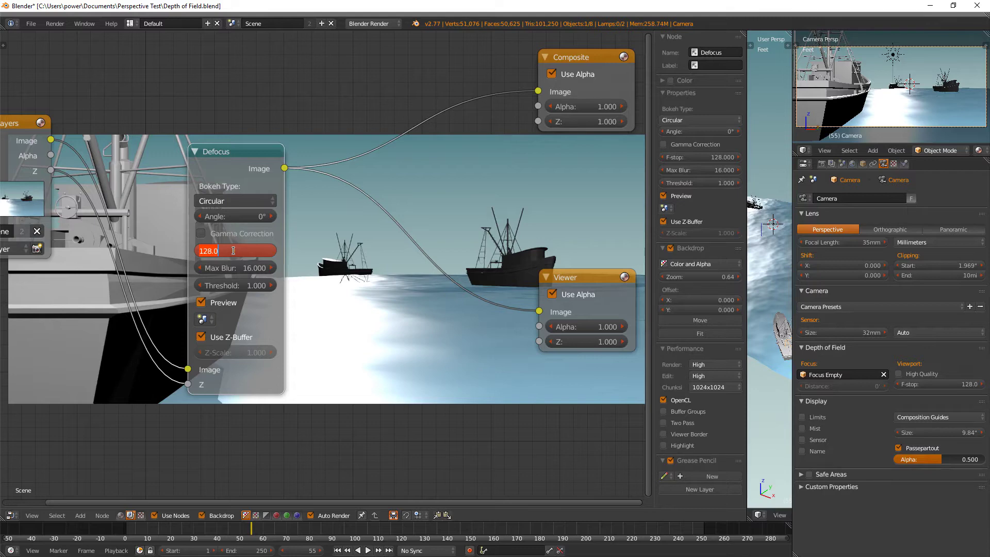
pyautogui.write('0.4')
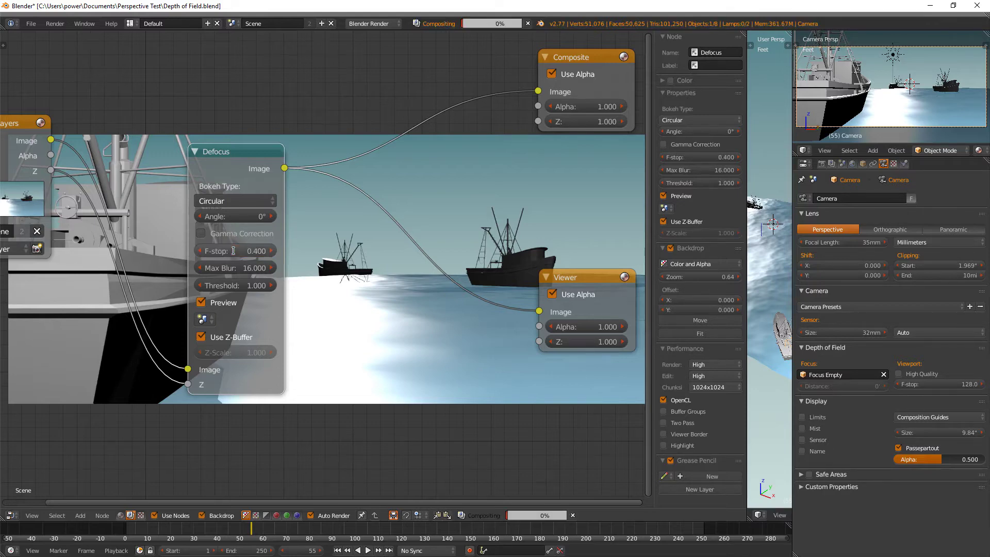
pyautogui.press('Return')
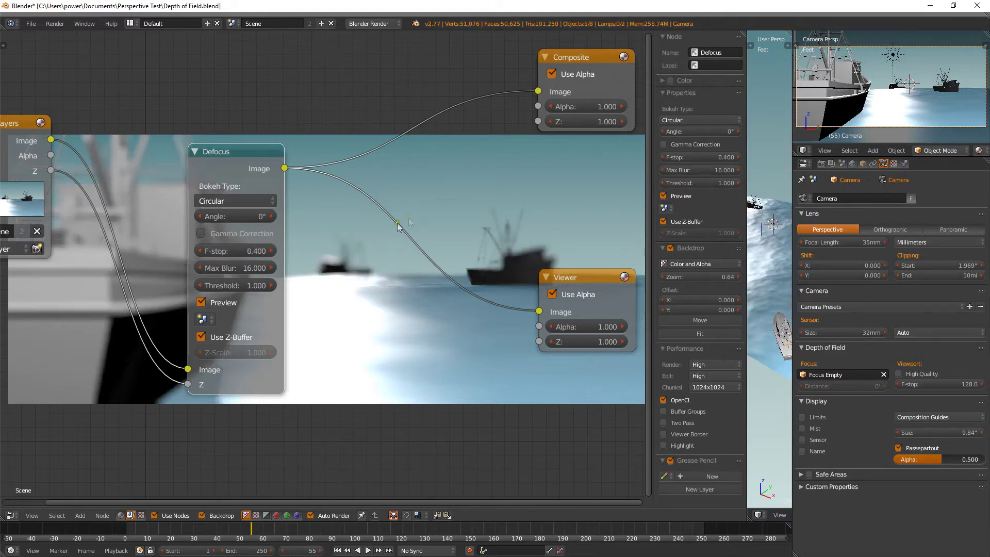
pyautogui.click(240, 269)
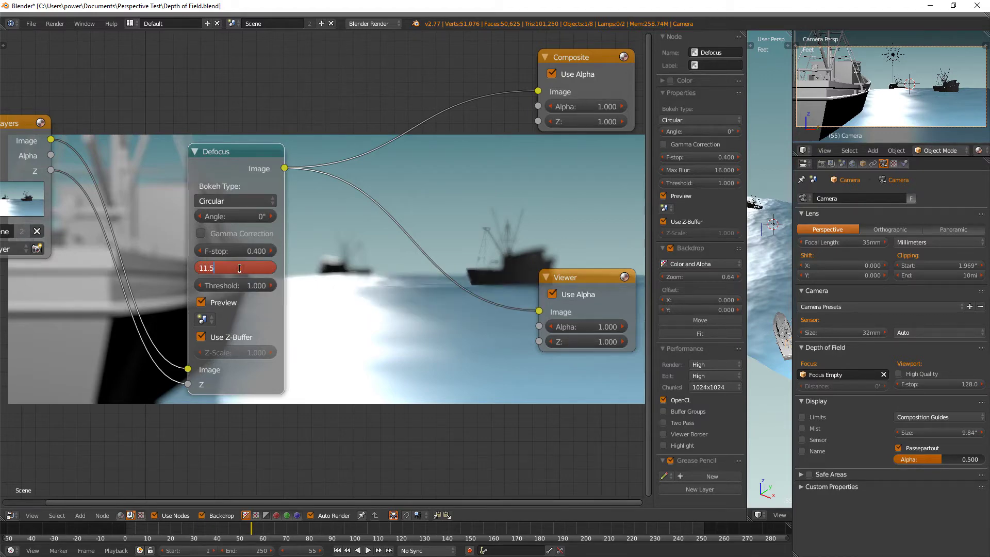
pyautogui.write('11.5')
pyautogui.press('Return')
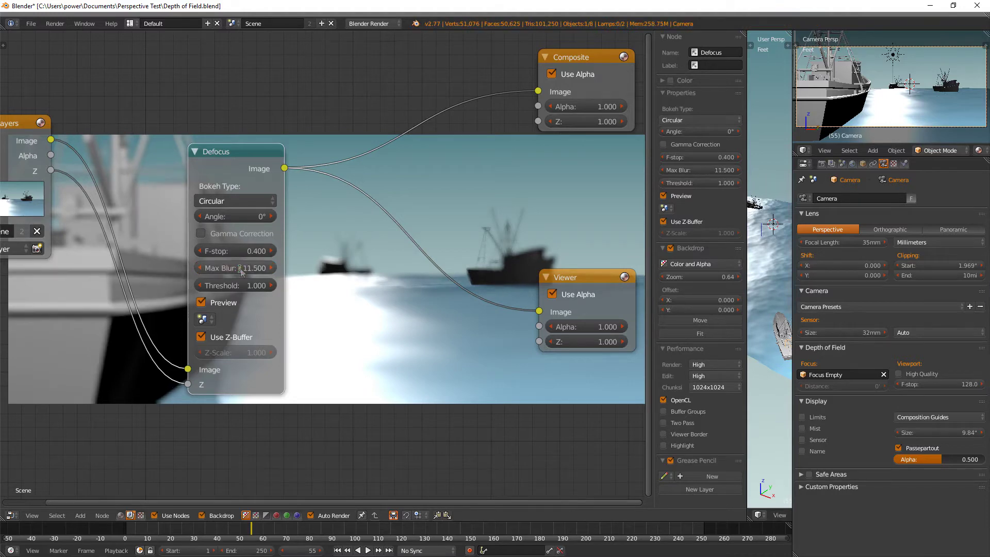
pyautogui.click(241, 280)
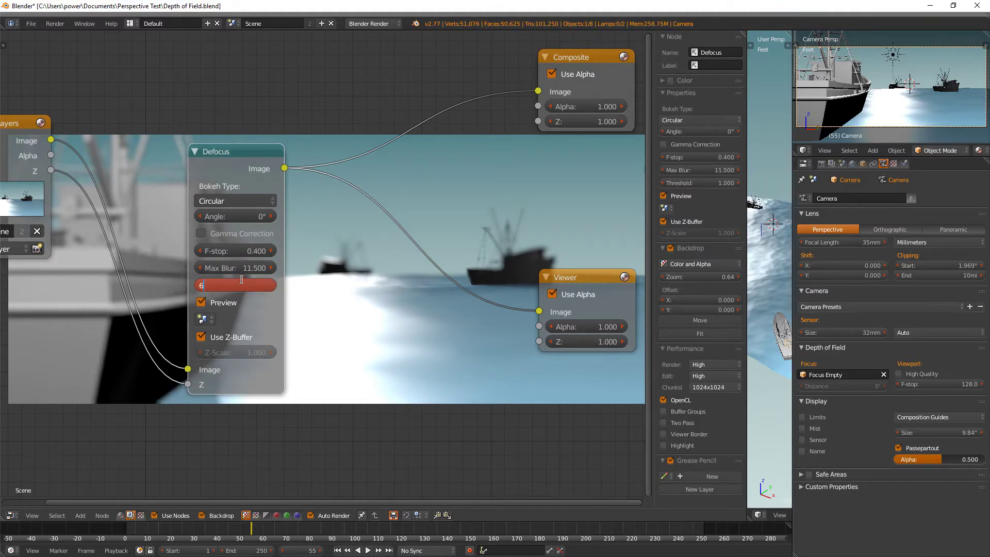
pyautogui.write('6.7')
pyautogui.press('Return')
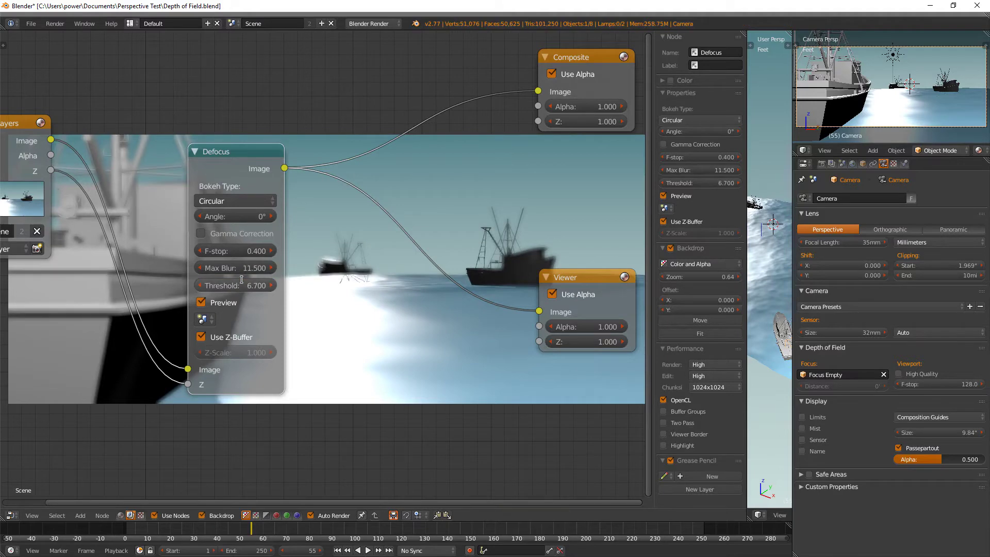
pyautogui.moveTo(230, 155); pyautogui.dragTo(135, 259)
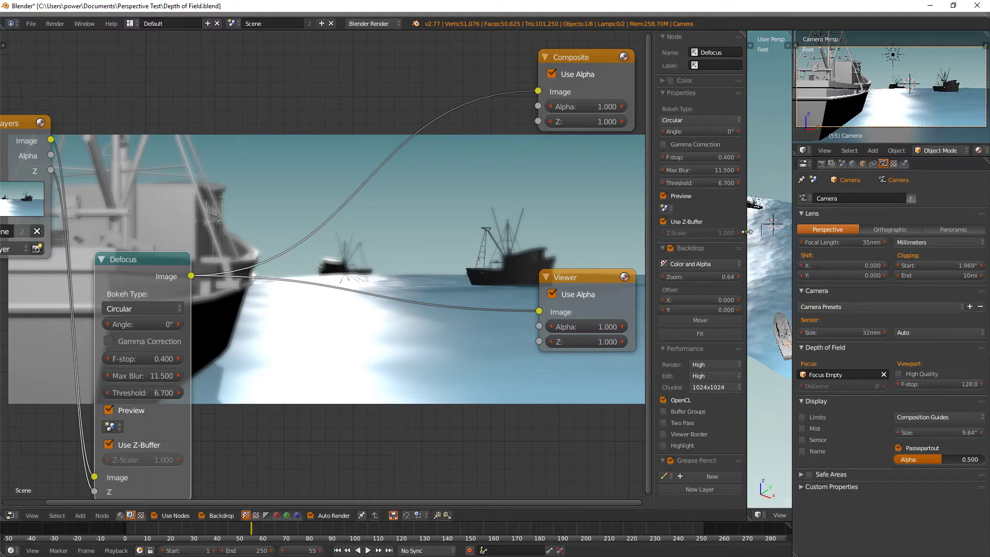
# - Resize the 3D view and node editor areas, reselecting the Composite and Defocus nodes
pyautogui.moveTo(747, 231); pyautogui.dragTo(491, 234)
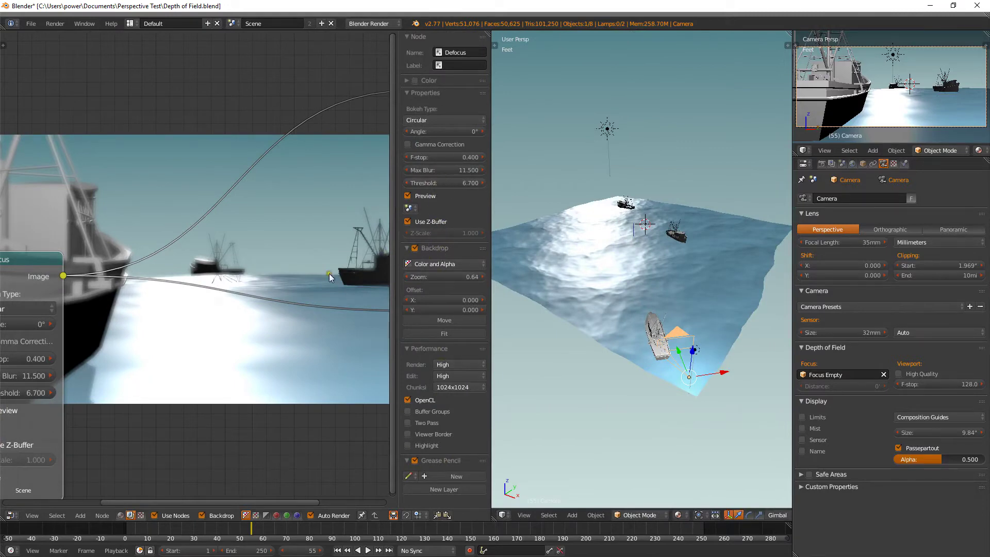
pyautogui.scroll(-2, 33, 262)
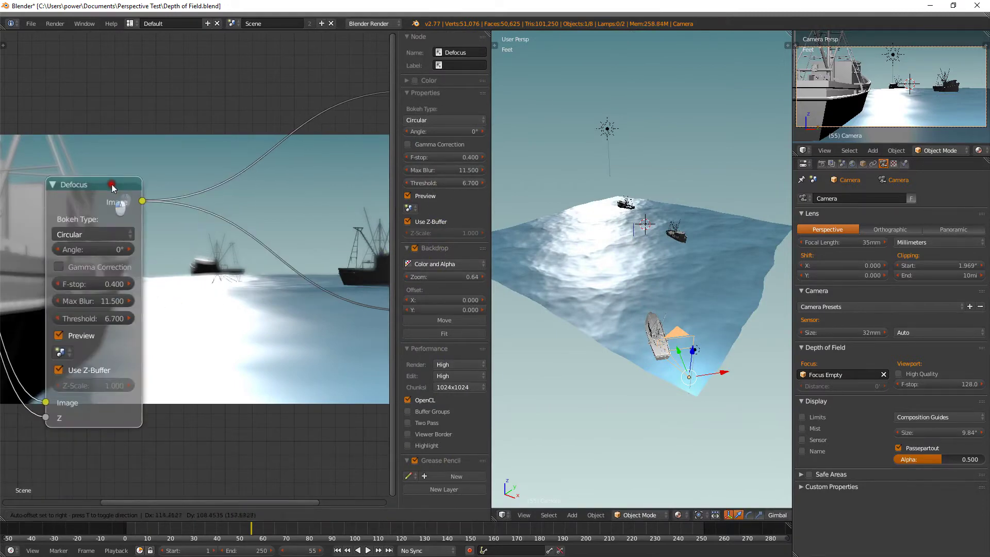
pyautogui.scroll(-1, 100, 195)
pyautogui.scroll(-1, 100, 195)
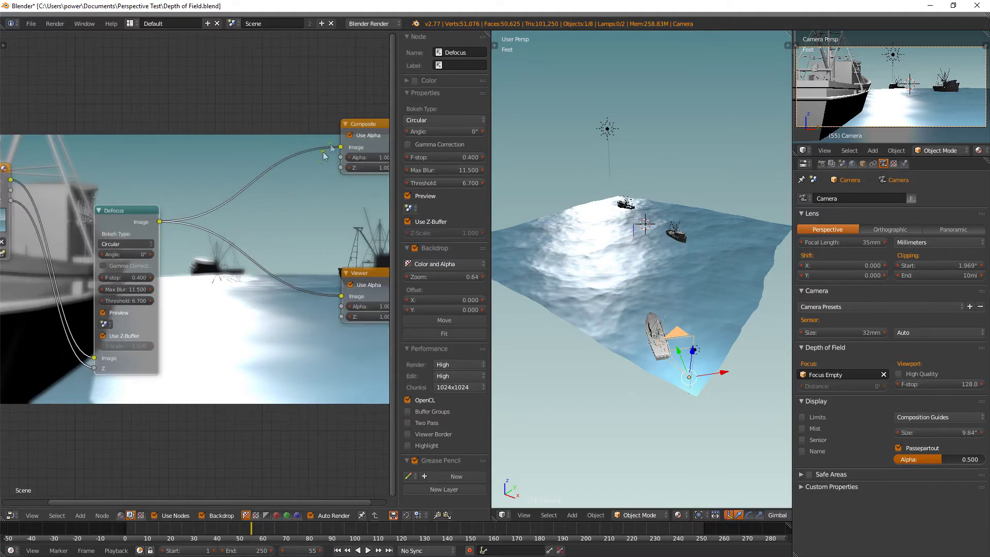
pyautogui.click(369, 128)
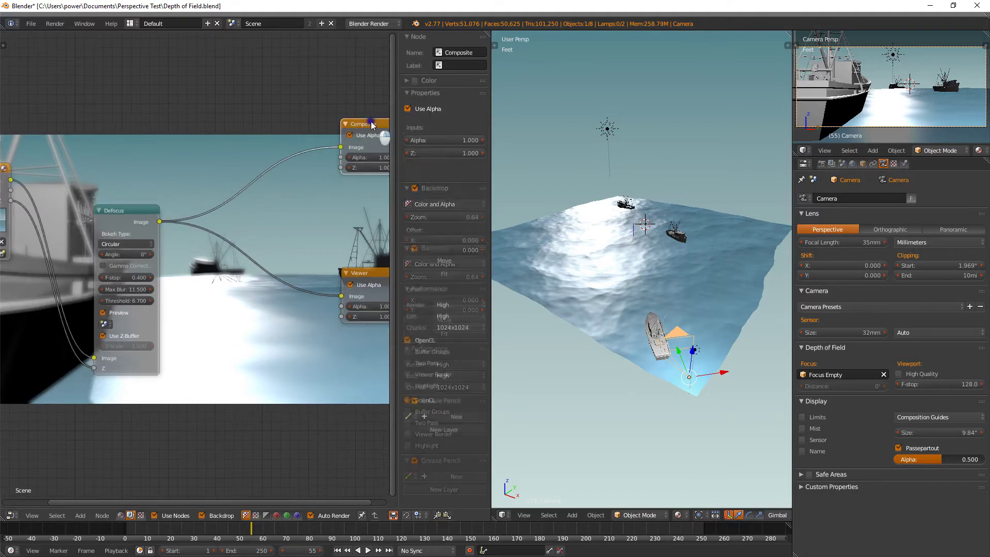
pyautogui.click(150, 211)
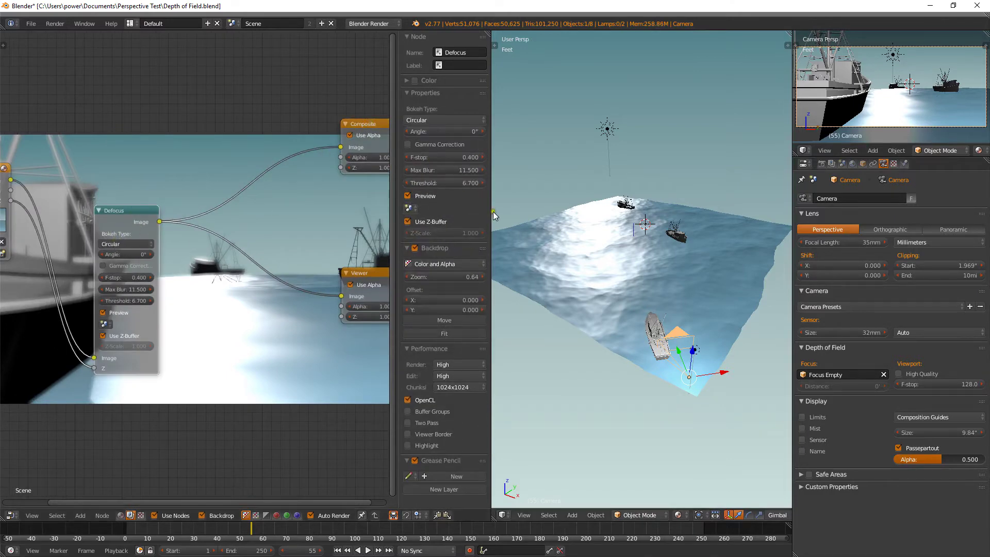
pyautogui.moveTo(492, 211); pyautogui.dragTo(101, 207)
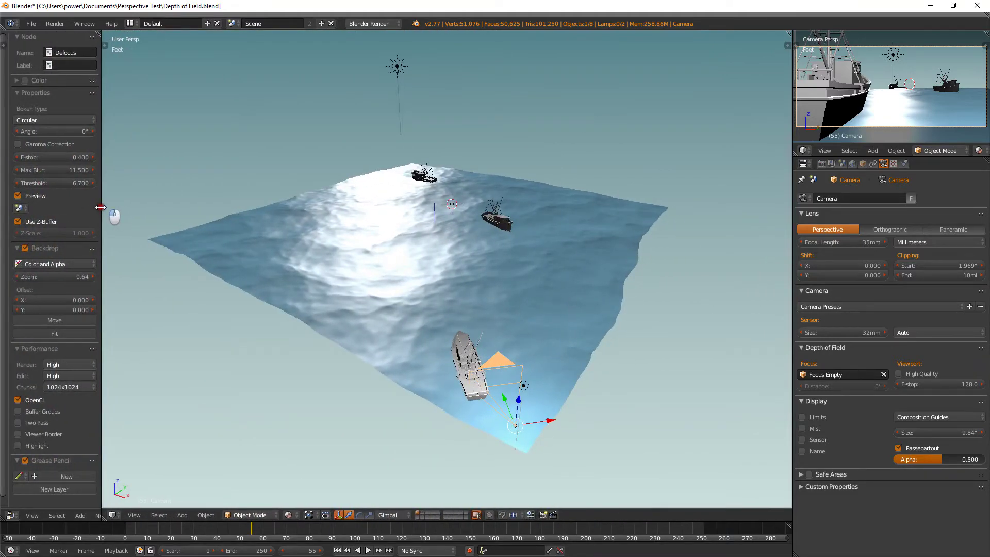
pyautogui.moveTo(101, 207); pyautogui.dragTo(619, 207)
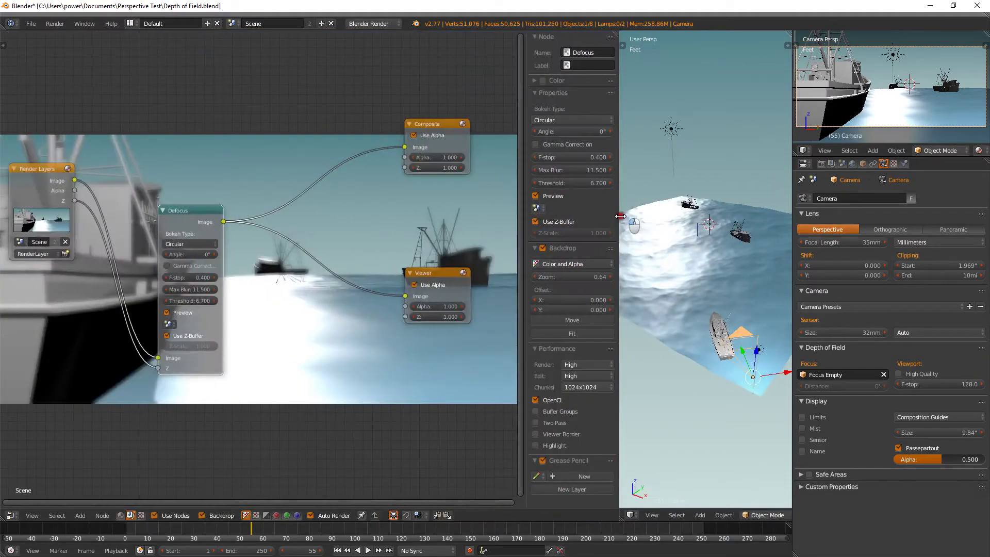
# - Disable Auto Render and widen the 3D view across most of the screen
pyautogui.click(320, 516)
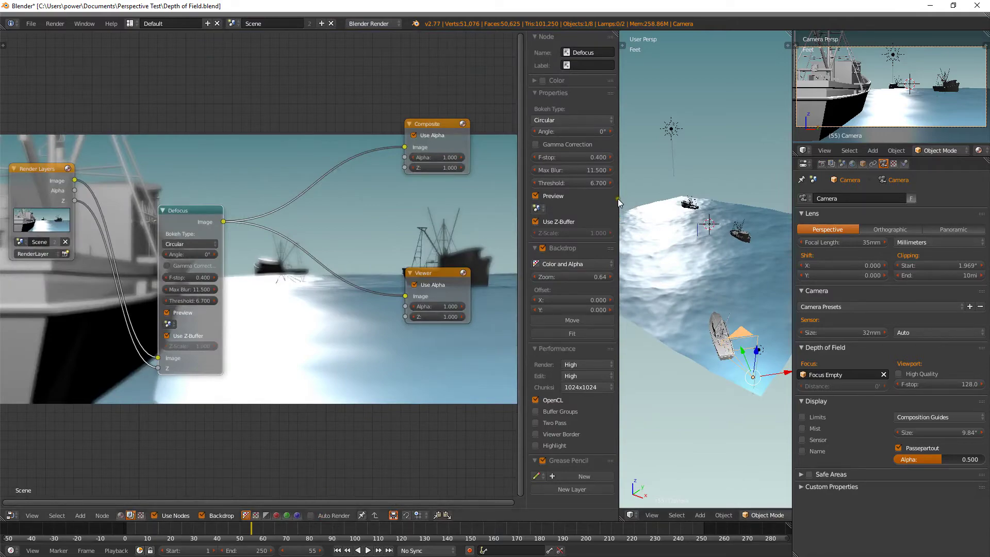
pyautogui.moveTo(617, 199); pyautogui.dragTo(103, 225)
pyautogui.moveTo(434, 203)
pyautogui.mouseDown(button='middle')
pyautogui.moveTo(437, 235)
pyautogui.moveTo(438, 215)
pyautogui.mouseUp(button='middle')
# - Select Focus Empty and view the sea from the top in wireframe without world background
pyautogui.rightClick(446, 201)
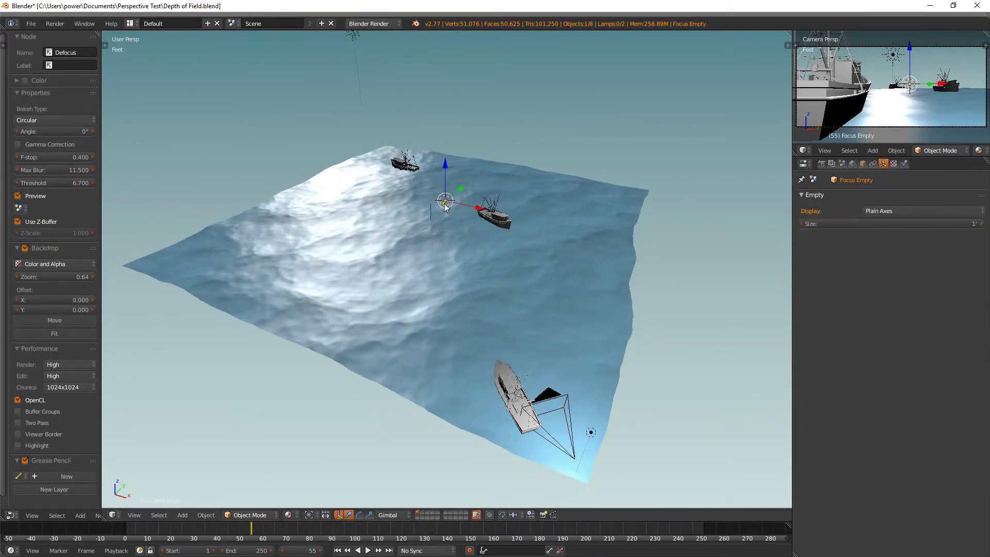
pyautogui.press('KP_7')
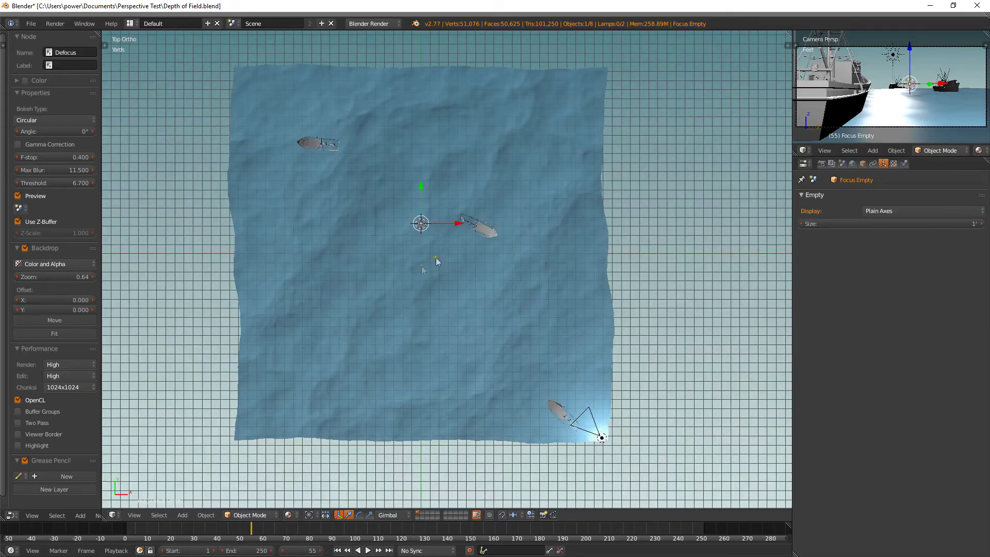
pyautogui.press('z')
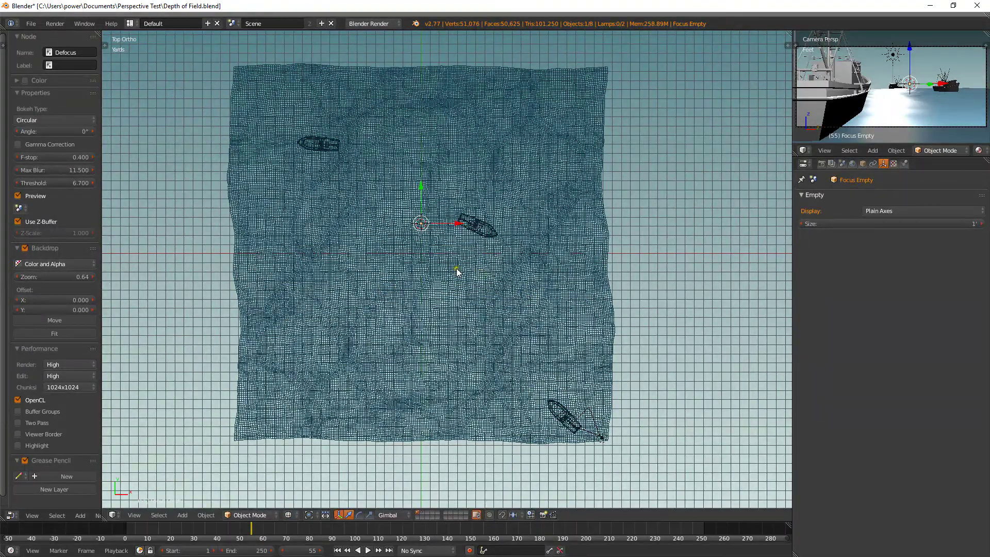
pyautogui.moveTo(457, 269)
pyautogui.keyDown('shift'); pyautogui.mouseDown(button='middle')
pyautogui.moveTo(375, 237)
pyautogui.moveTo(379, 249)
pyautogui.mouseUp(button='middle'); pyautogui.keyUp('shift')
pyautogui.press('n')
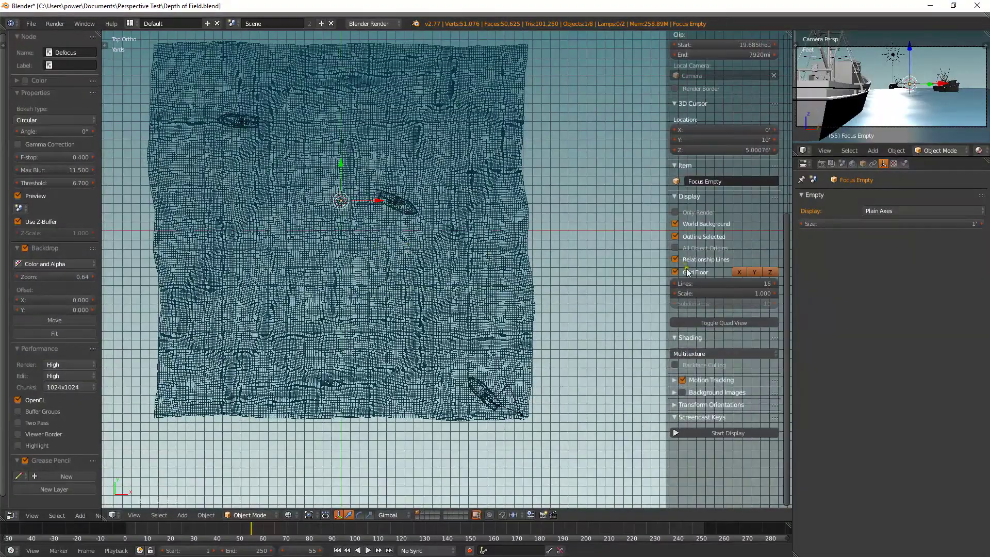
pyautogui.click(684, 224)
pyautogui.press('n')
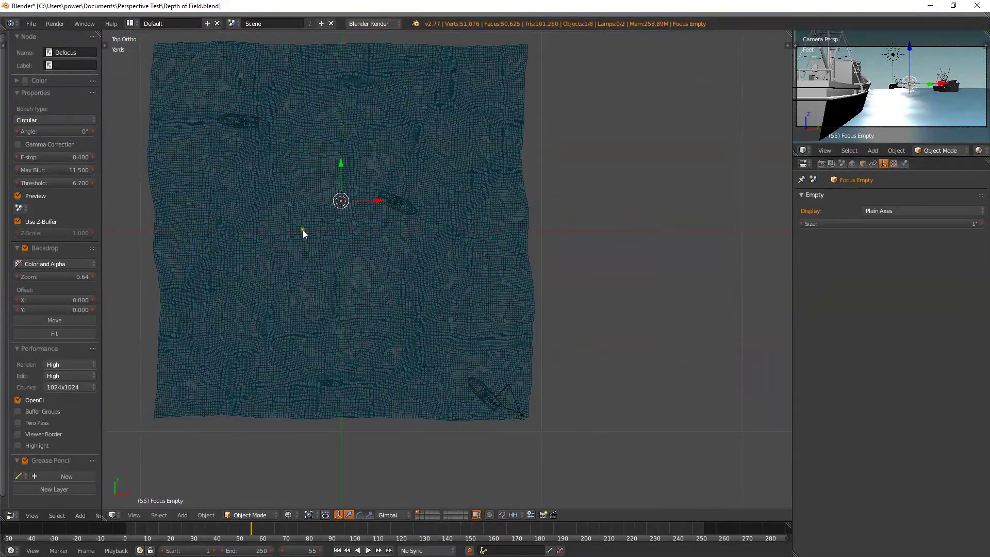
# - Move Focus Empty onto the boat nearest the camera and render the frame
pyautogui.press('g')
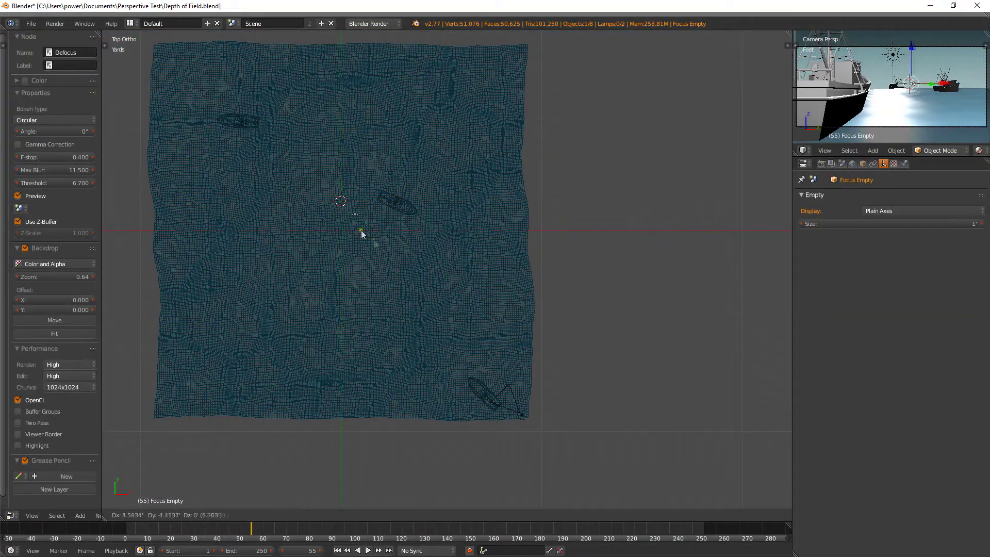
pyautogui.click(497, 397)
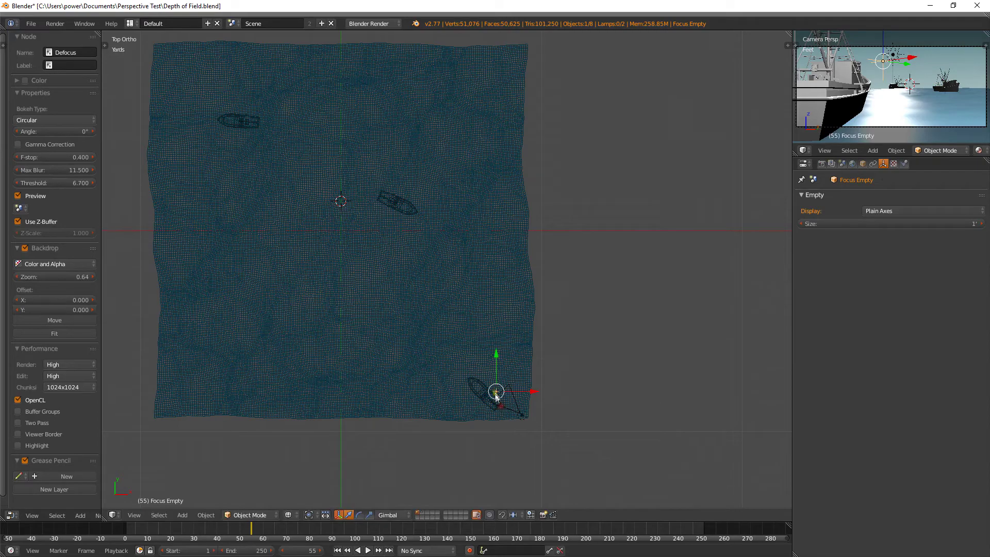
pyautogui.keyDown('shift'); pyautogui.moveTo(496, 393); pyautogui.dragTo(422, 260, button='middle'); pyautogui.keyUp('shift')
pyautogui.scroll(5, 423, 261)
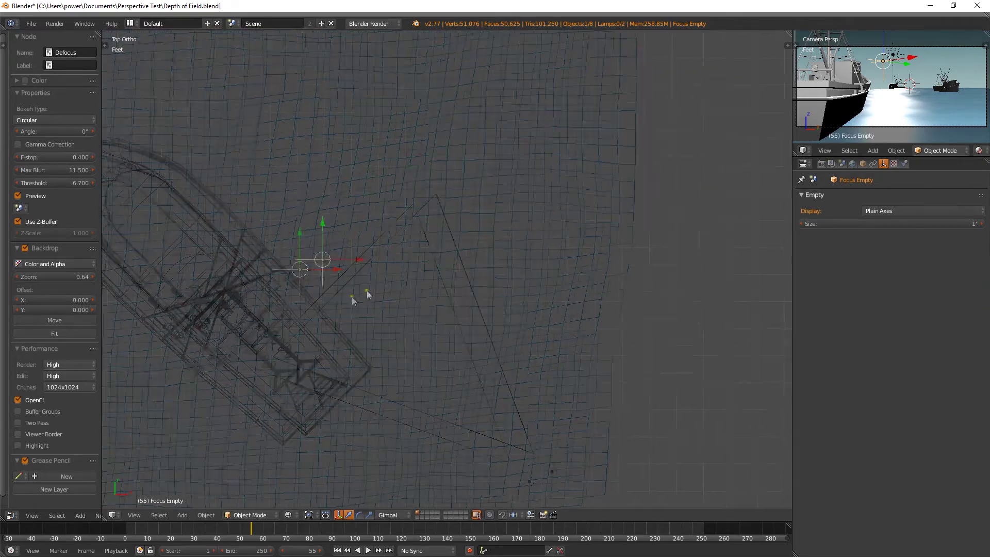
pyautogui.press('g')
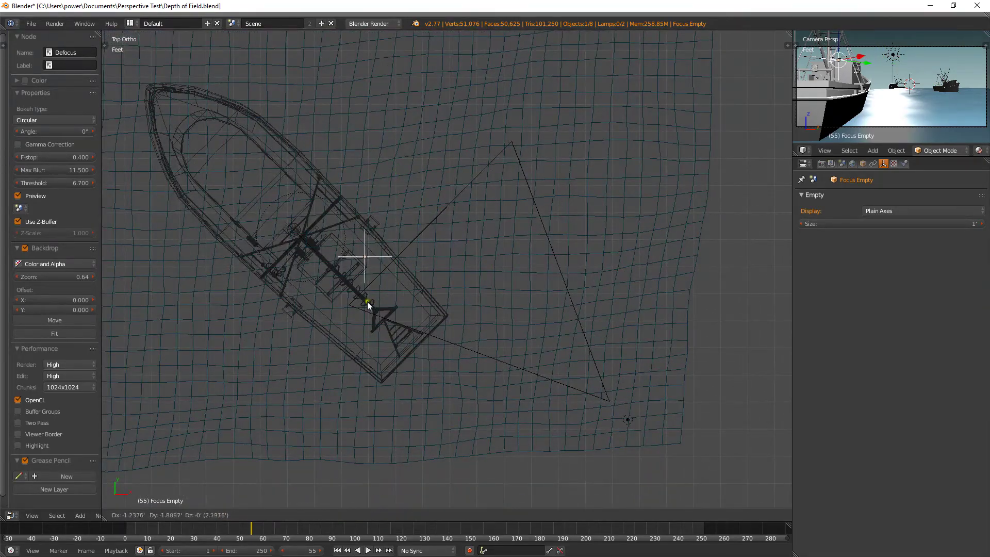
pyautogui.click(362, 307)
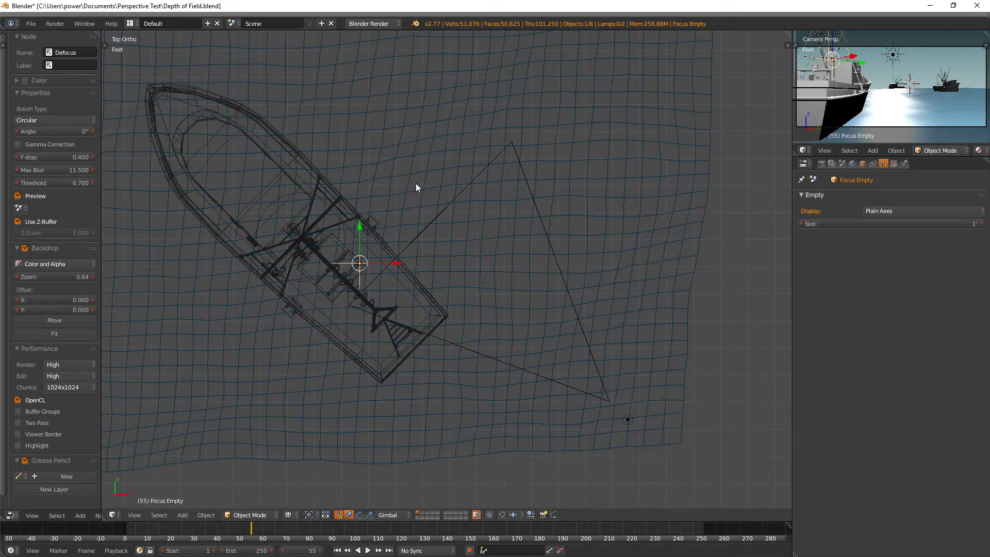
pyautogui.press('F12')
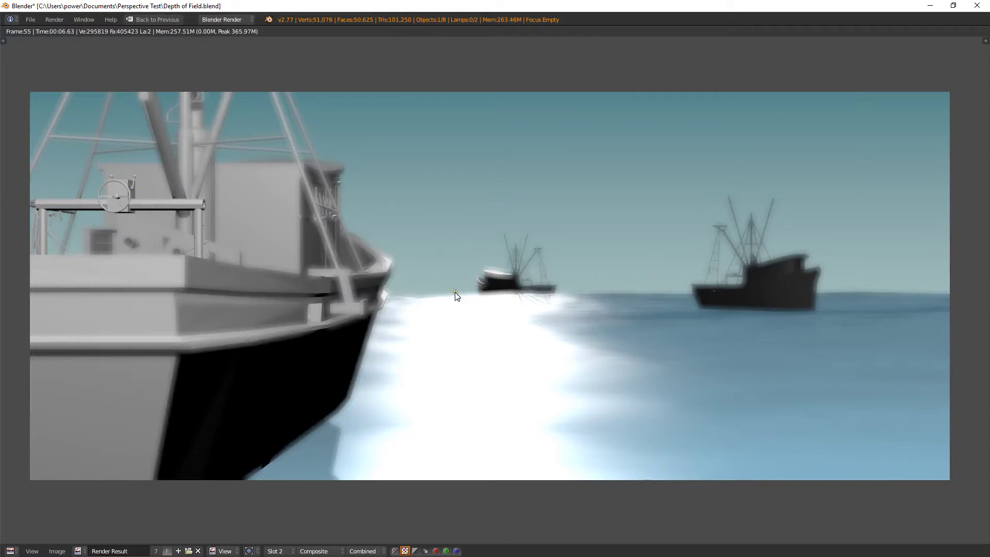
pyautogui.press('Escape')
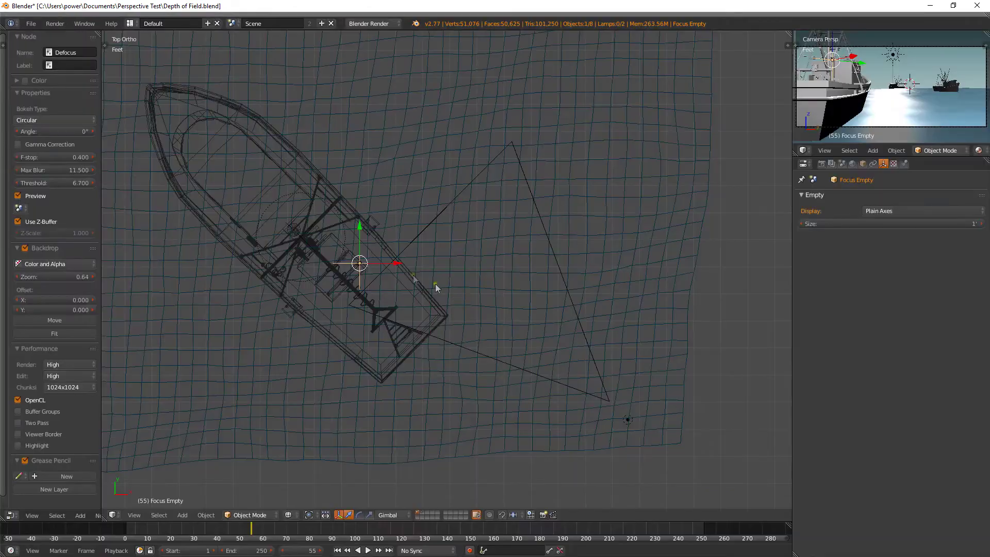
# - Move Focus Empty onto the farther upper boat and render to confirm it is sharp
pyautogui.scroll(-6, 363, 276)
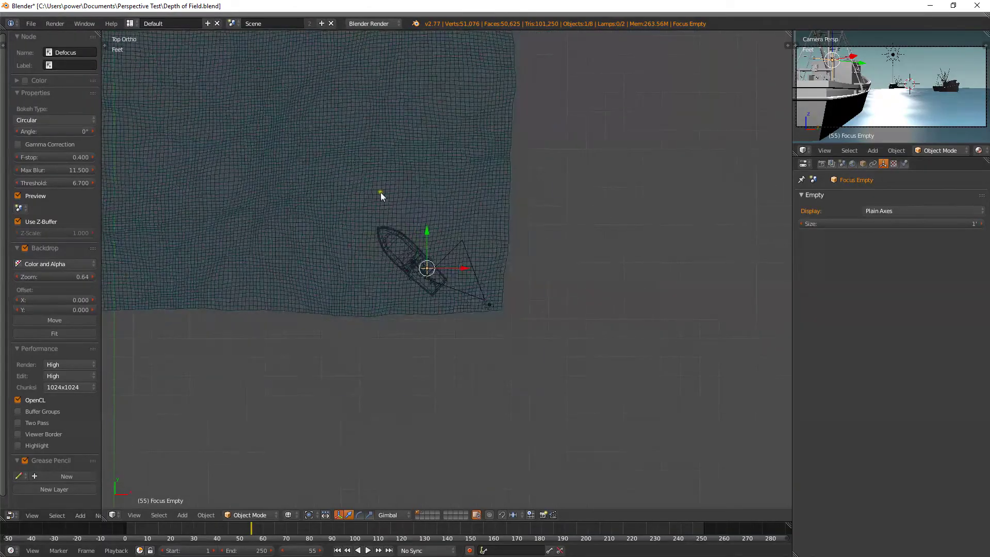
pyautogui.keyDown('shift'); pyautogui.moveTo(380, 195); pyautogui.dragTo(453, 353, button='middle'); pyautogui.keyUp('shift')
pyautogui.scroll(-2, 480, 379)
pyautogui.press('g')
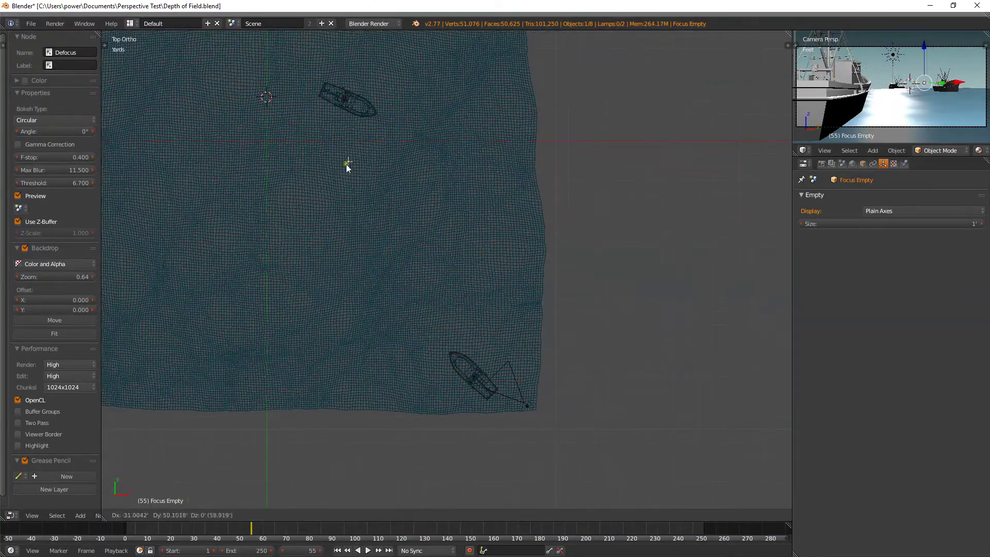
pyautogui.click(340, 118)
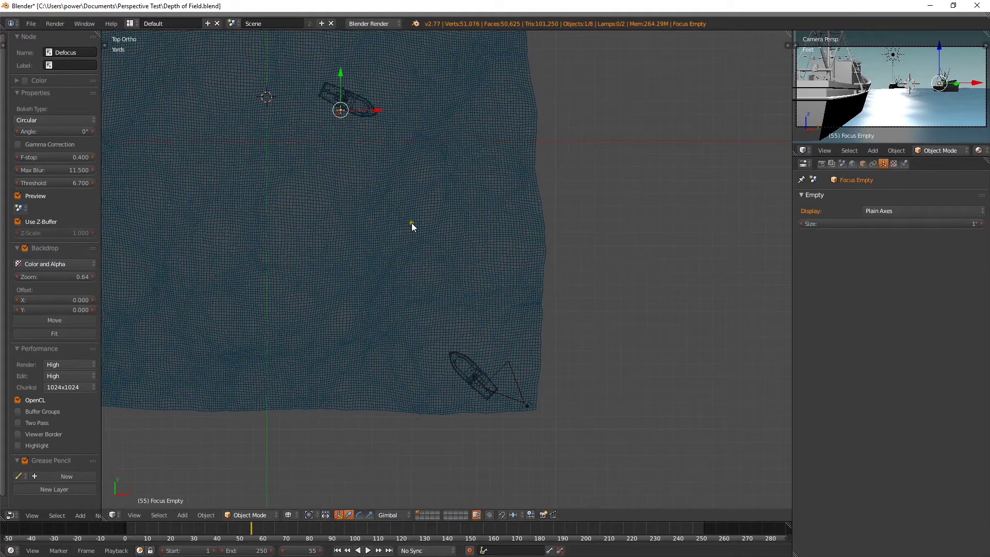
pyautogui.press('F12')
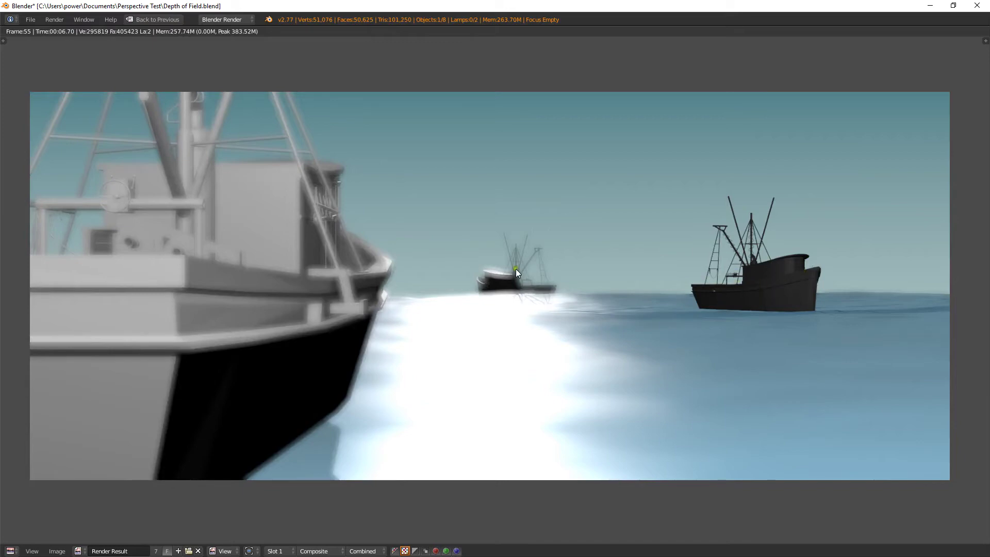
pyautogui.press('Escape')
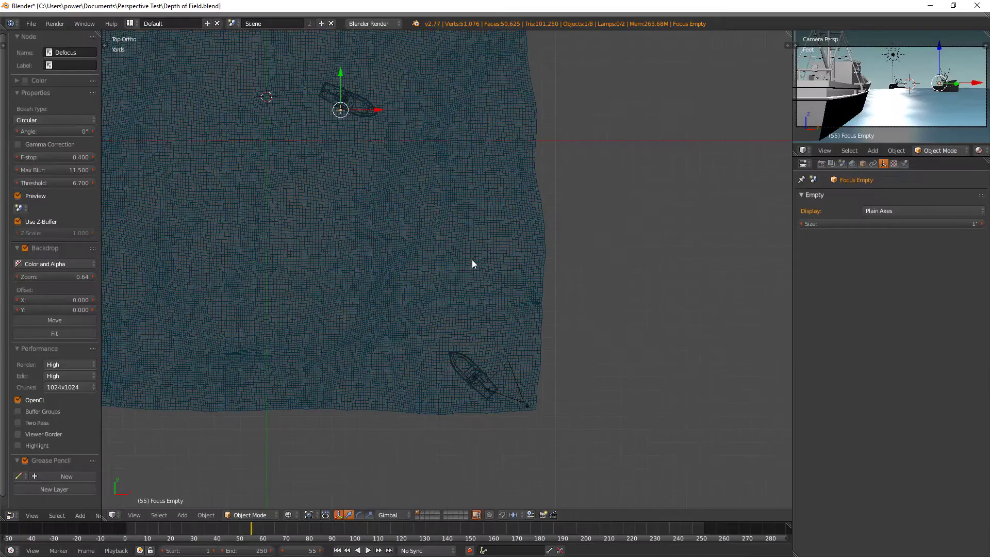
# - Reposition Focus Empty onto the leftmost boat
pyautogui.keyDown('shift'); pyautogui.moveTo(347, 151); pyautogui.dragTo(534, 295, button='middle'); pyautogui.keyUp('shift')
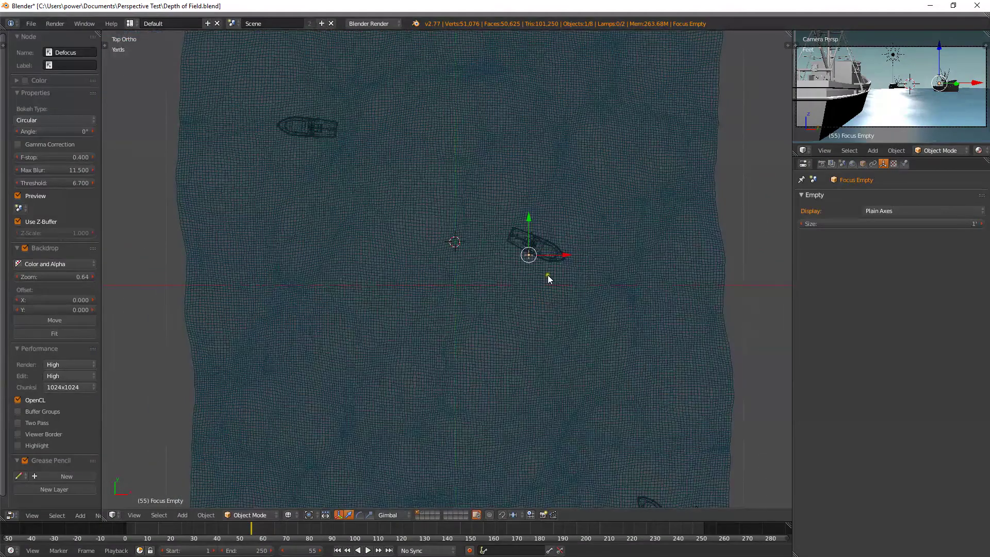
pyautogui.press('g')
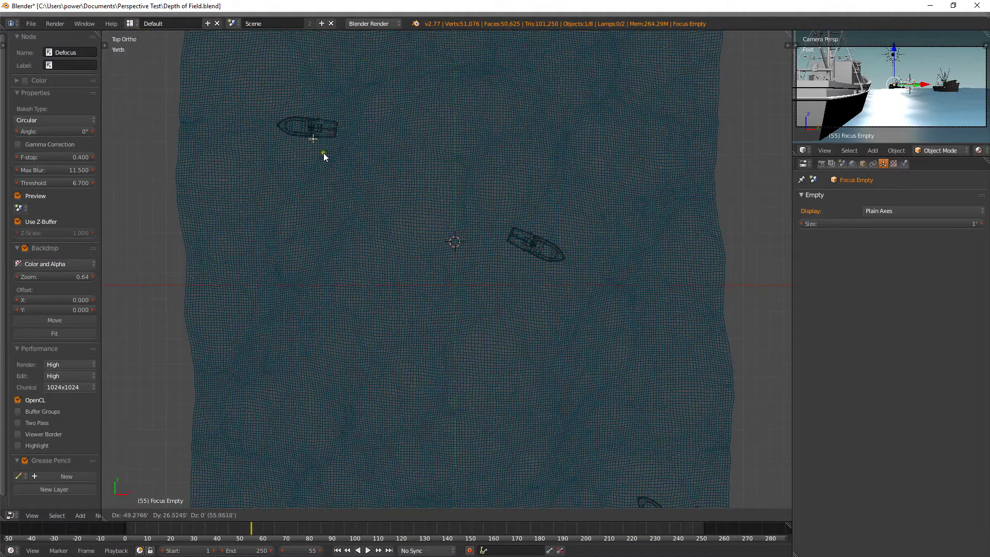
pyautogui.click(324, 152)
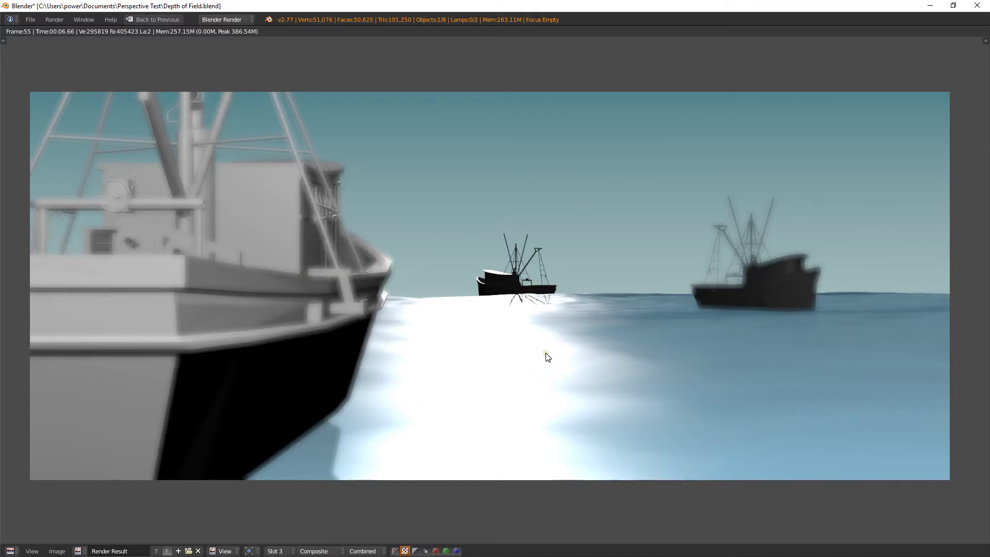
# - Flip through saved render slots with J and Alt+J to compare sharpness, then close the render
pyautogui.press('j')
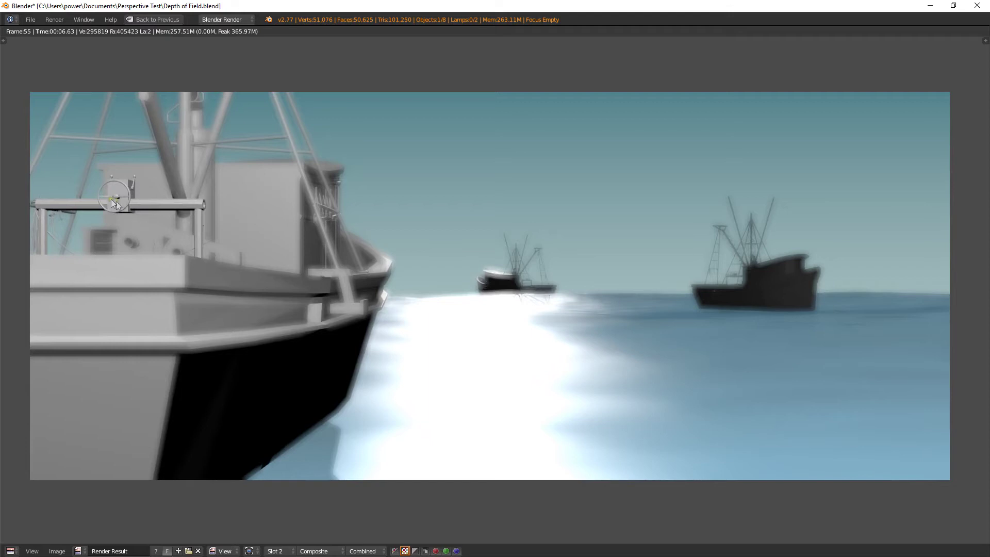
pyautogui.hotkey('alt', 'j')
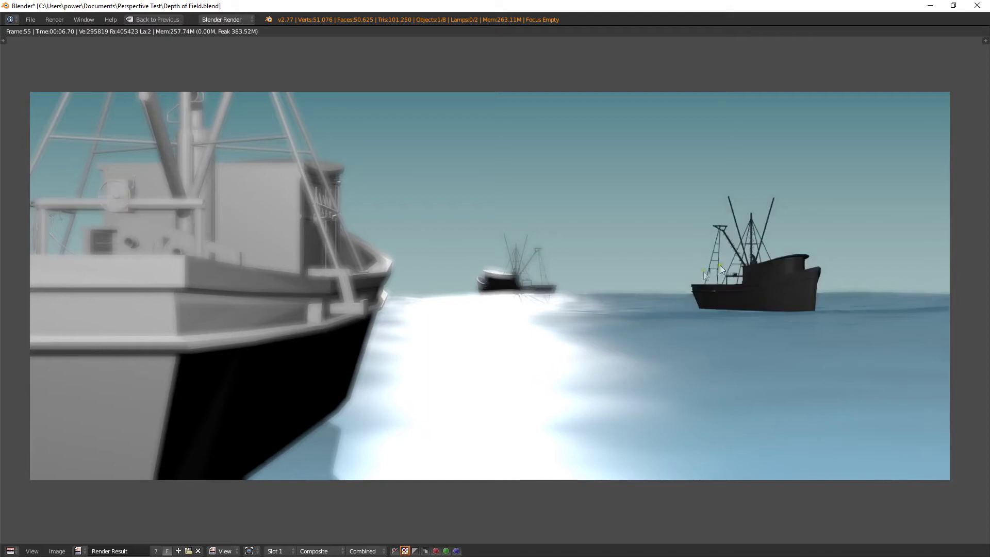
pyautogui.press('j')
pyautogui.press('j')
pyautogui.press('j')
pyautogui.press('j')
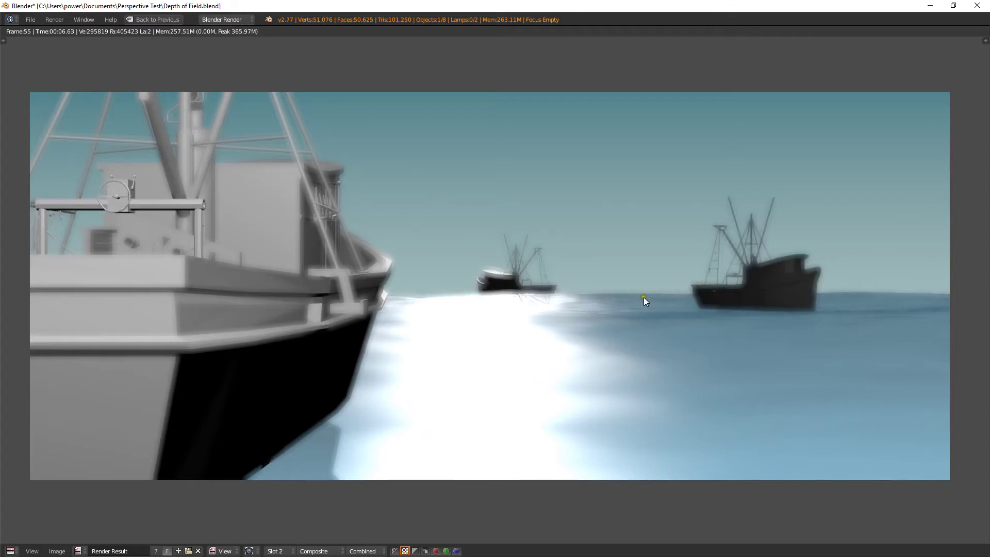
pyautogui.press('j')
pyautogui.press('j')
pyautogui.press('j')
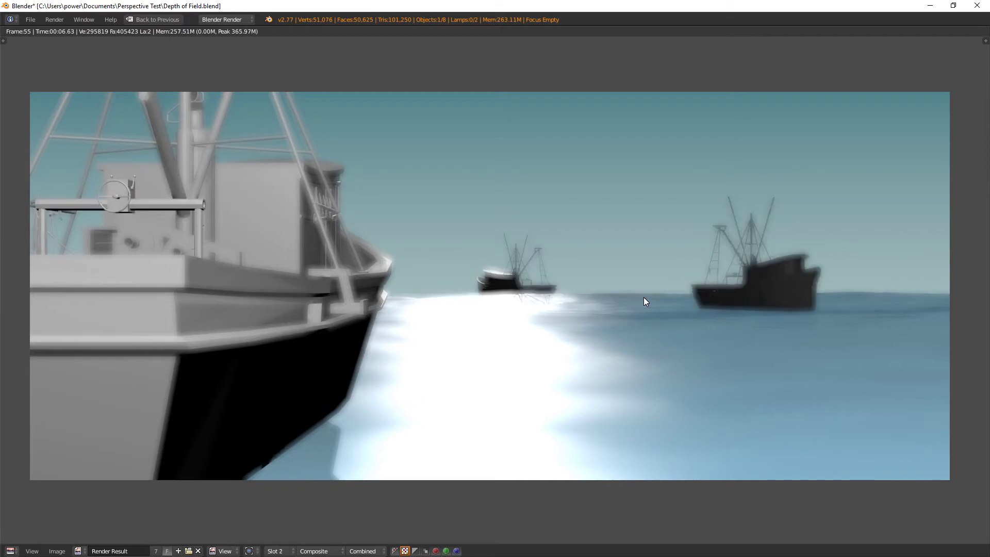
pyautogui.press('j')
pyautogui.press('j')
pyautogui.press('j')
pyautogui.press('j')
pyautogui.press('j')
pyautogui.press('j')
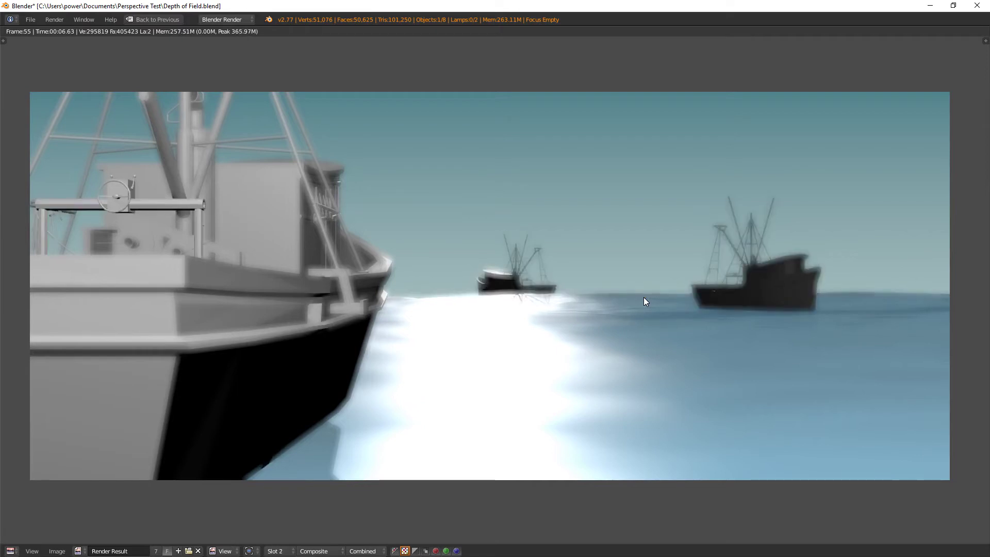
pyautogui.press('j')
pyautogui.press('j')
pyautogui.press('j')
pyautogui.press('j')
pyautogui.press('j')
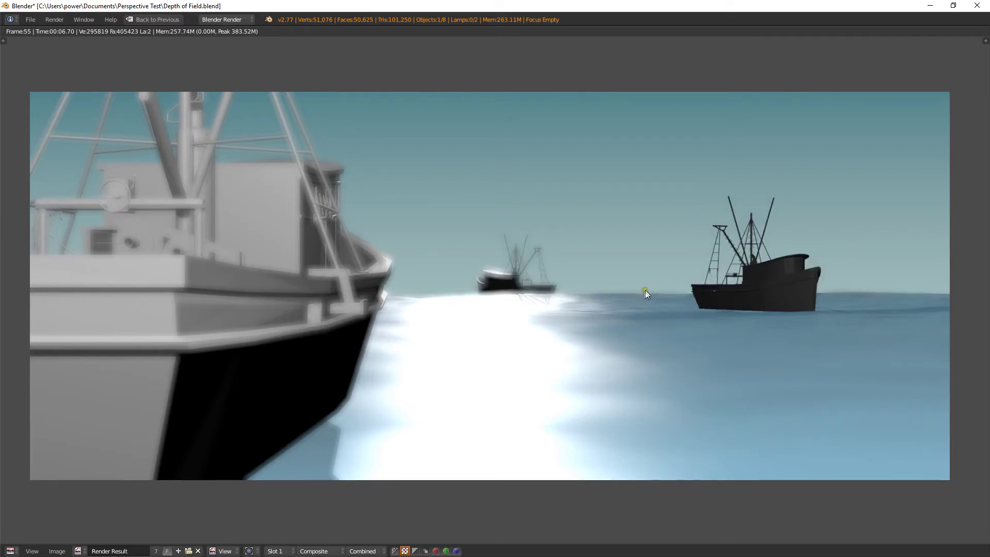
pyautogui.press('j')
pyautogui.press('j')
pyautogui.scroll(5, 513, 284)
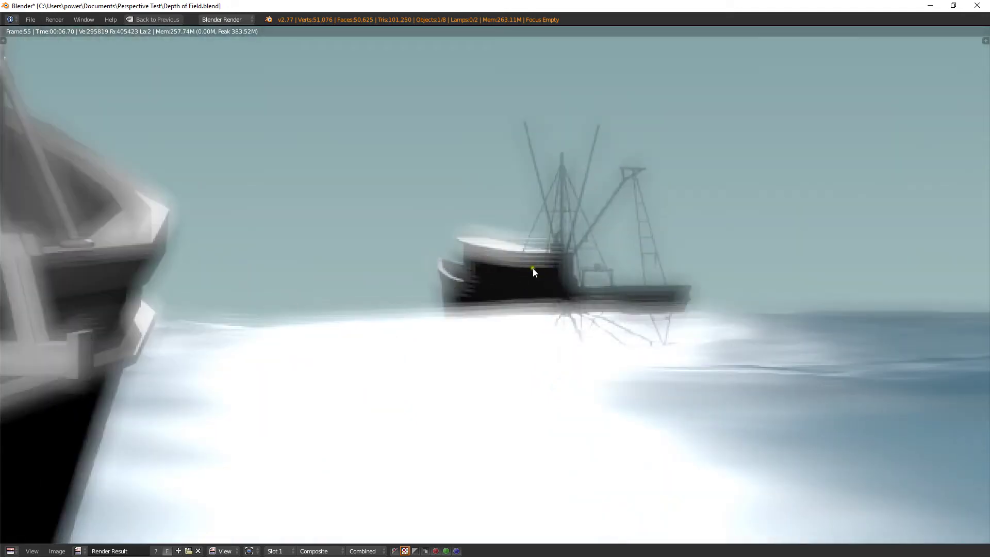
pyautogui.scroll(-5, 468, 281)
pyautogui.press('Escape')
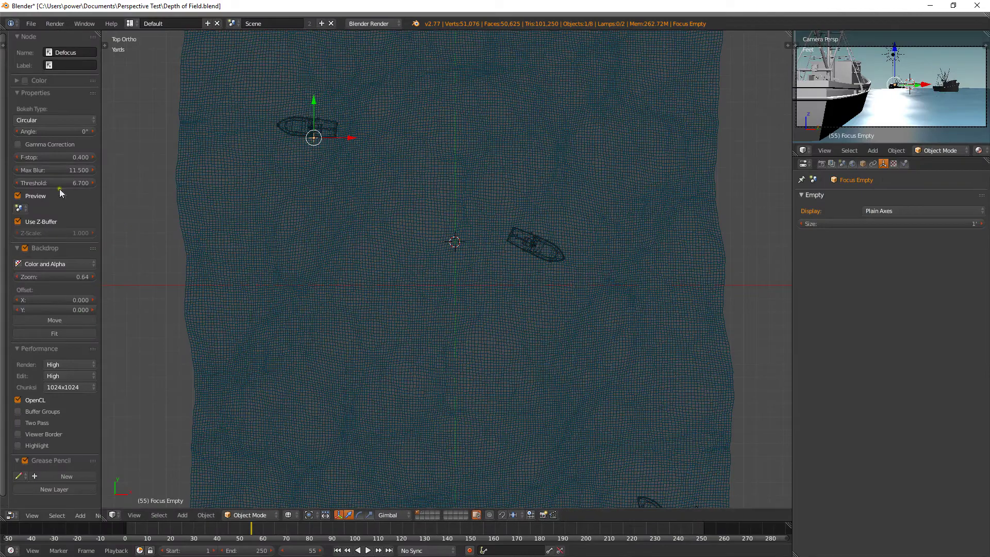
# - Drop the Defocus node's Max Blur to 9.5 and re-render frame 55
pyautogui.moveTo(61, 169); pyautogui.dragTo(46, 181)
pyautogui.press('F12')
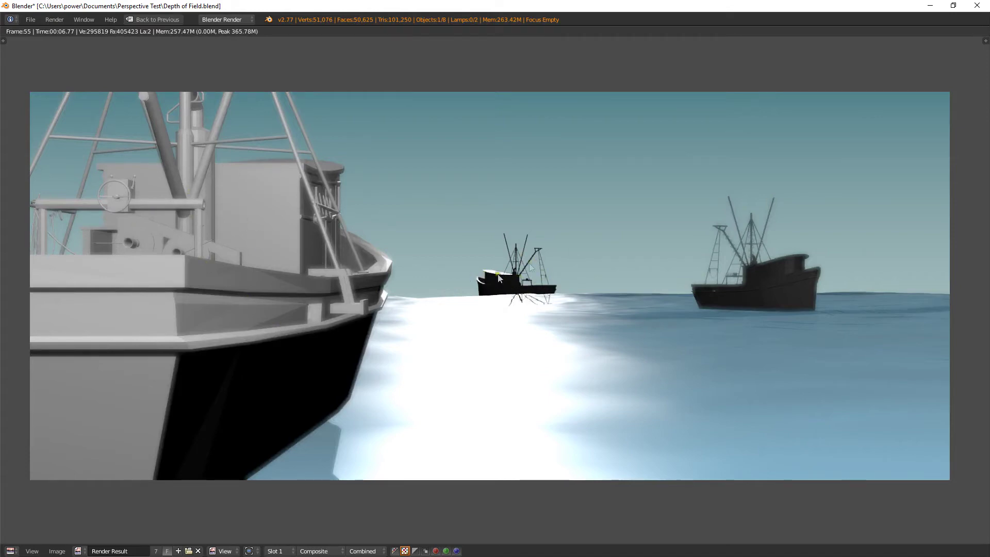
# - Leave the render, set Max Blur to 9.7 and Threshold to 7.0, then render frame 55 again
pyautogui.press('Escape')
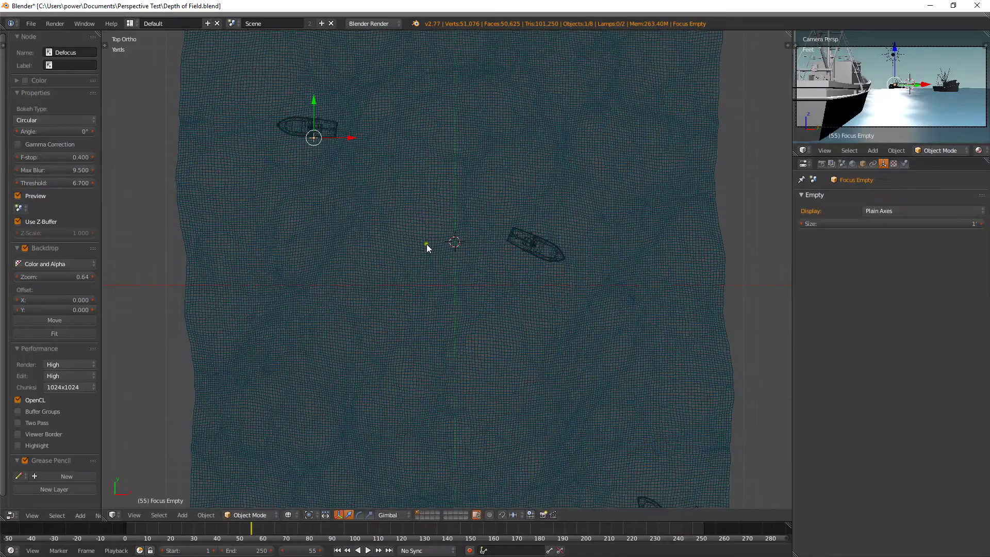
pyautogui.click(93, 170)
pyautogui.click(93, 169)
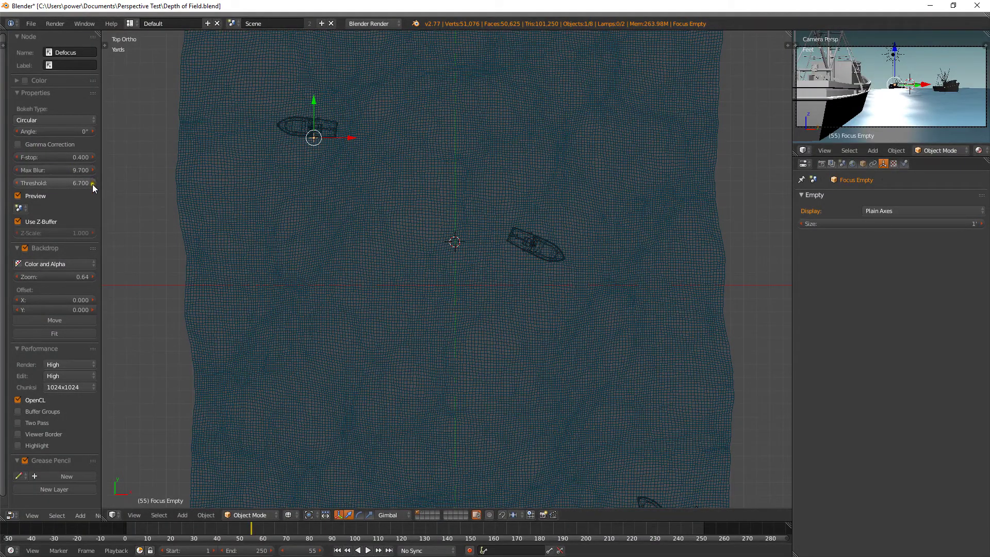
pyautogui.click(93, 183)
pyautogui.click(92, 182)
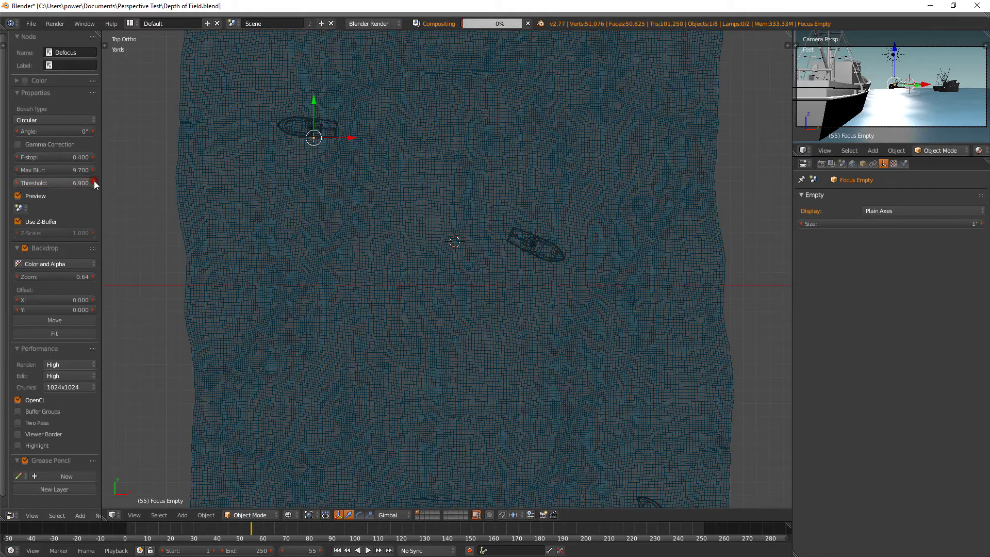
pyautogui.click(94, 182)
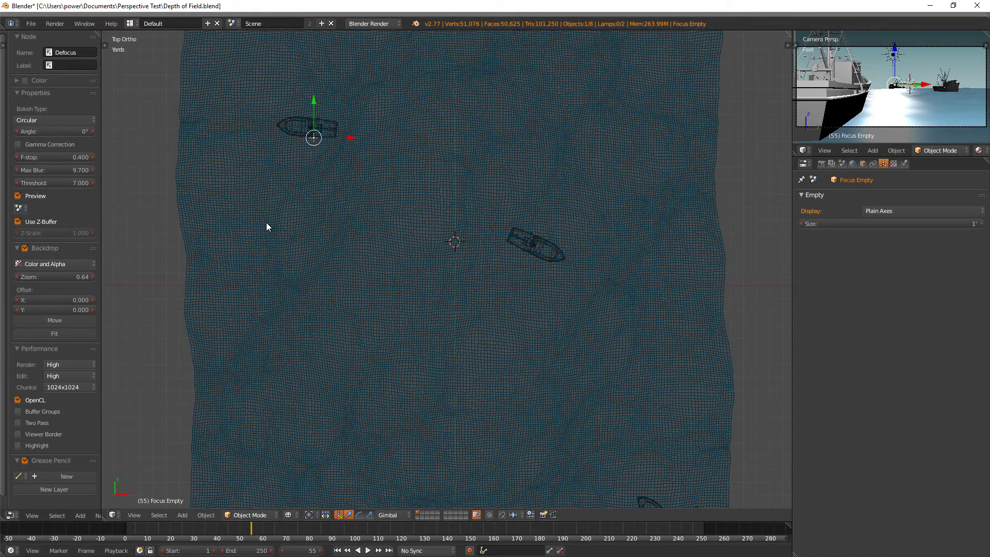
pyautogui.press('F12')
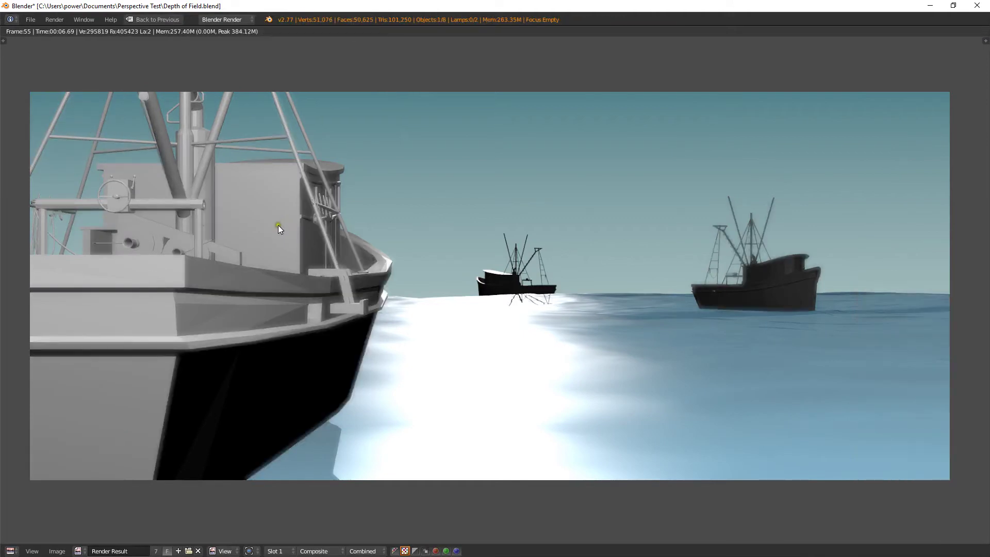
# - Set Max Blur to 10, move the focus empty onto the right-hand boat, and lower F-stop to 0.2
pyautogui.press('Escape')
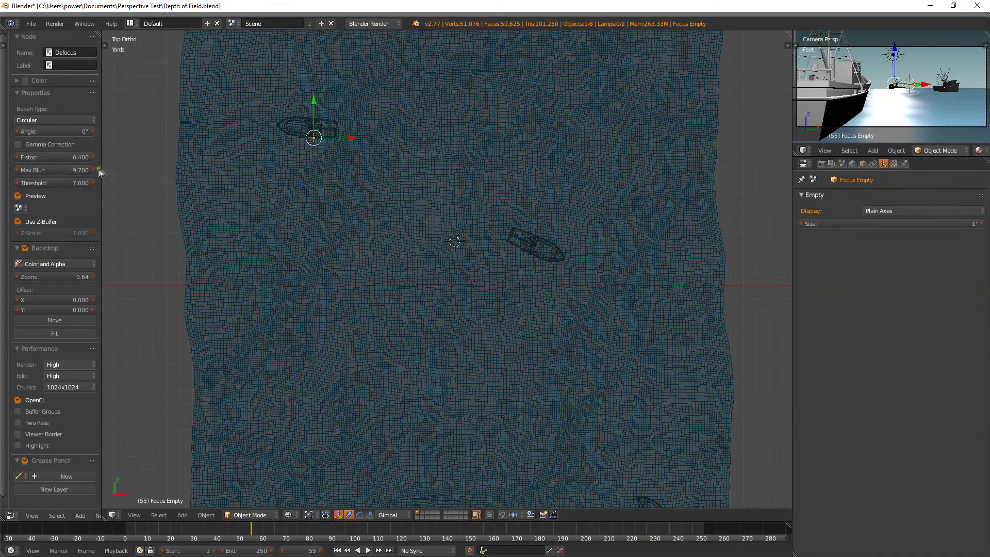
pyautogui.click(92, 170)
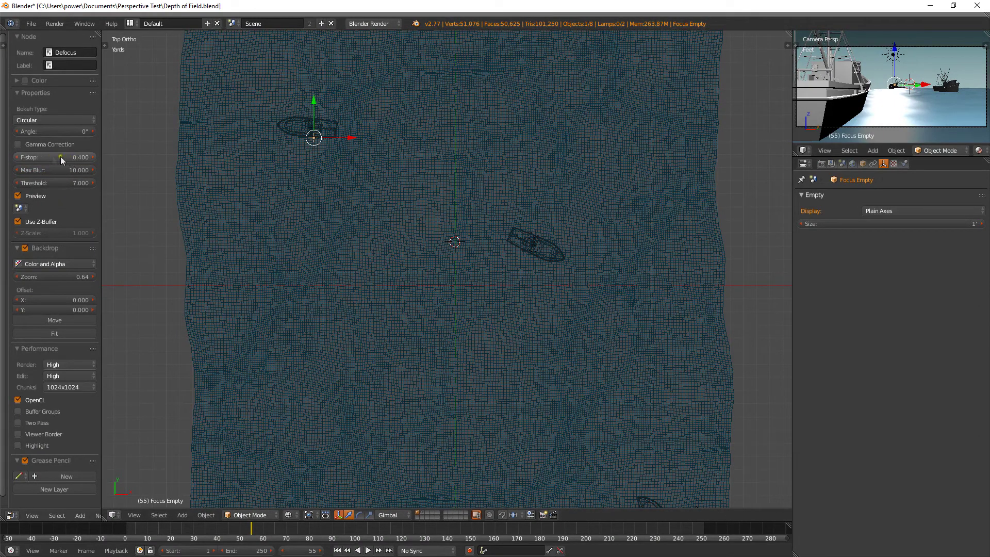
pyautogui.press('g')
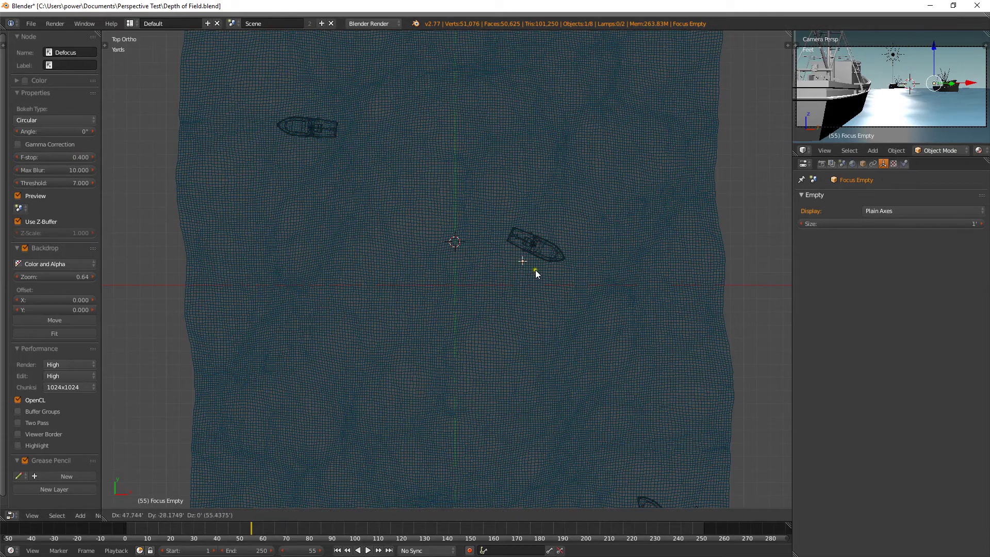
pyautogui.click(539, 262)
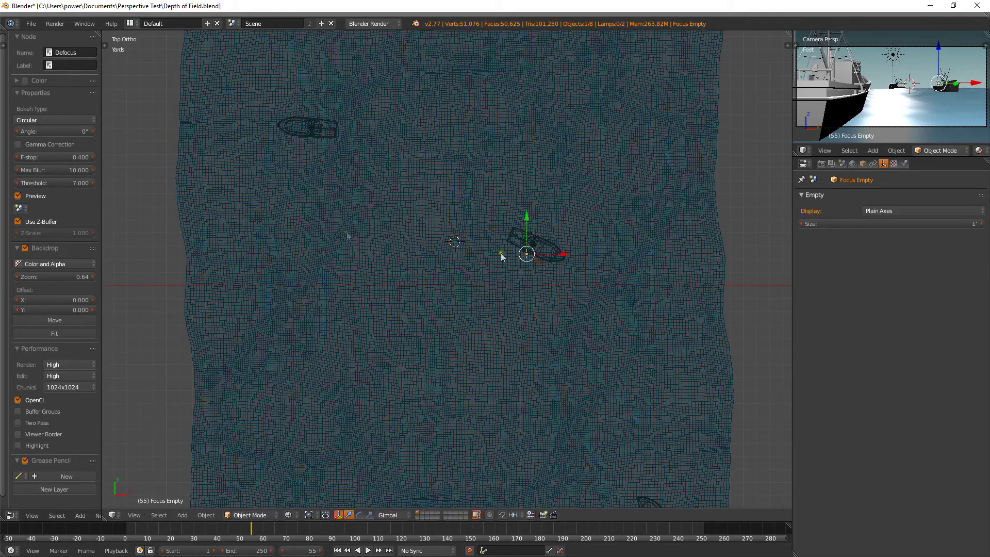
pyautogui.click(17, 157)
pyautogui.click(17, 157)
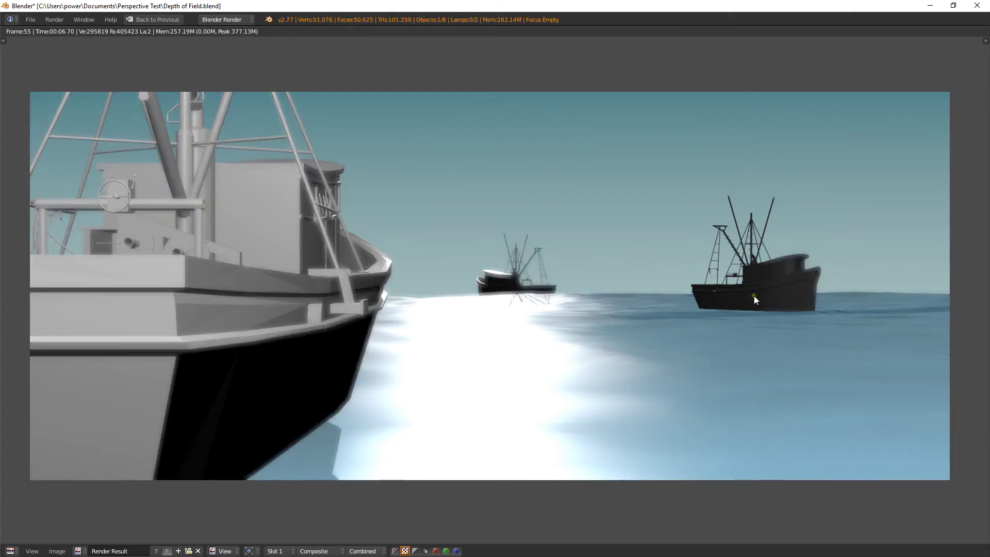
# - Zoom and pan the render result to inspect the sharp right-hand boat
pyautogui.scroll(6, 766, 304)
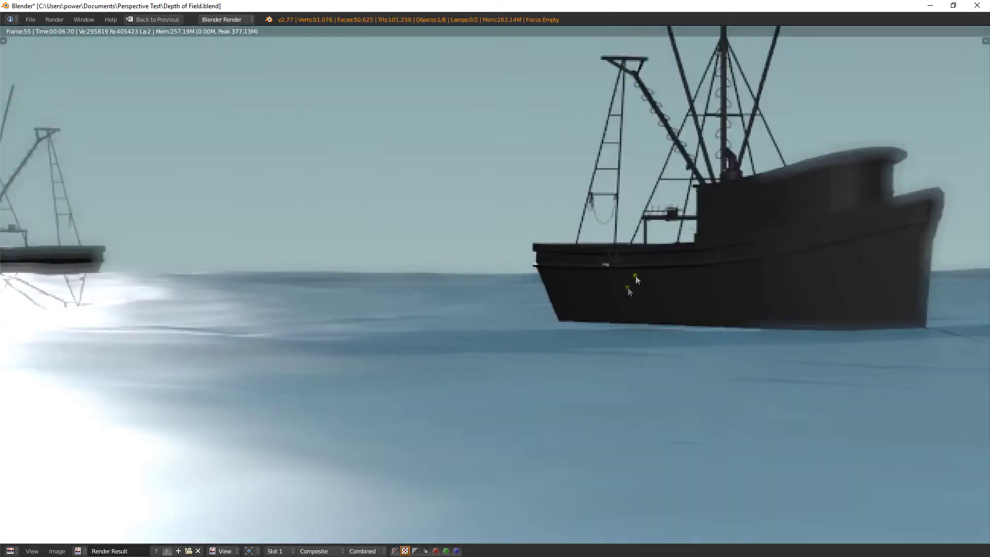
pyautogui.moveTo(635, 277); pyautogui.dragTo(521, 301, button='middle')
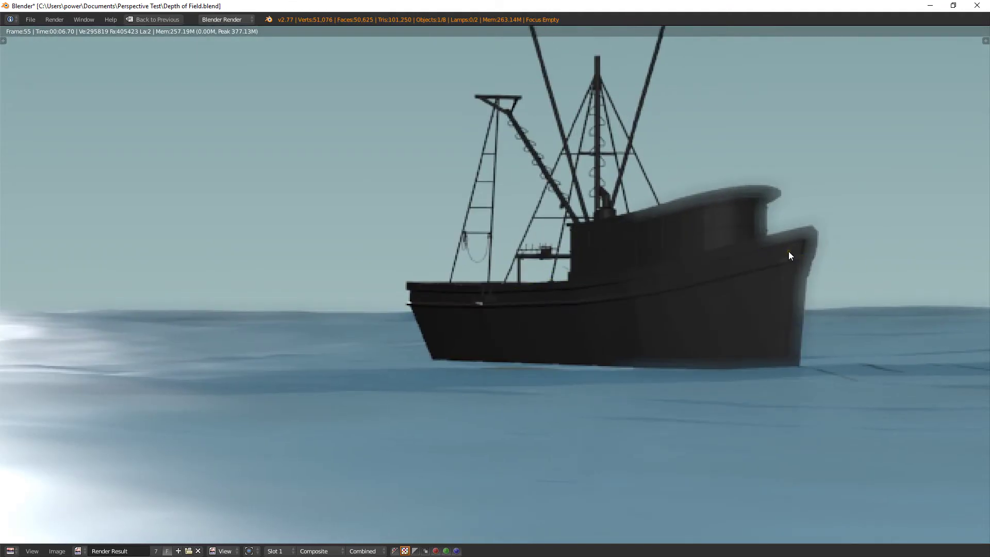
pyautogui.scroll(-1, 788, 251)
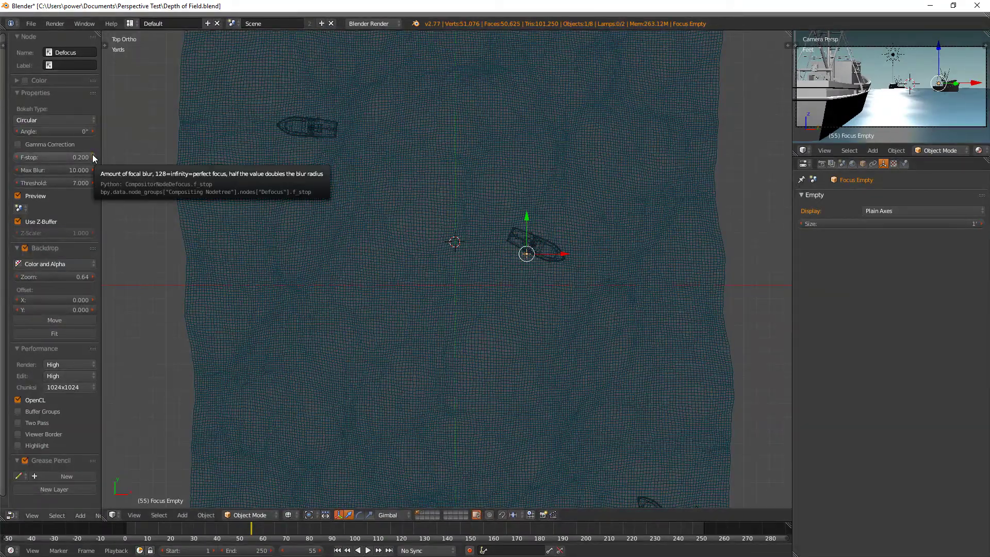
# - Step the Defocus F-stop from 0.2 up to 0.4 and render frame 55 again
pyautogui.click(93, 157)
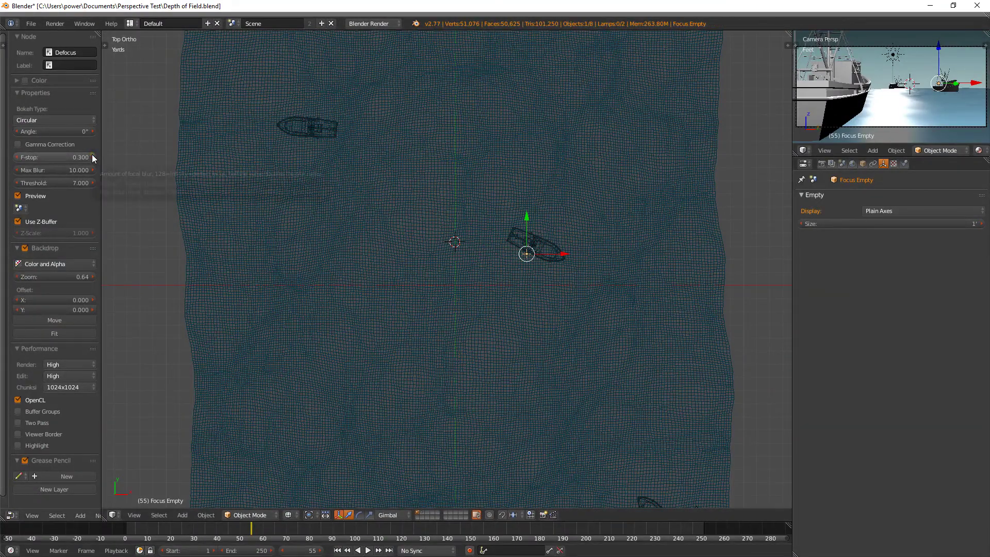
pyautogui.click(93, 157)
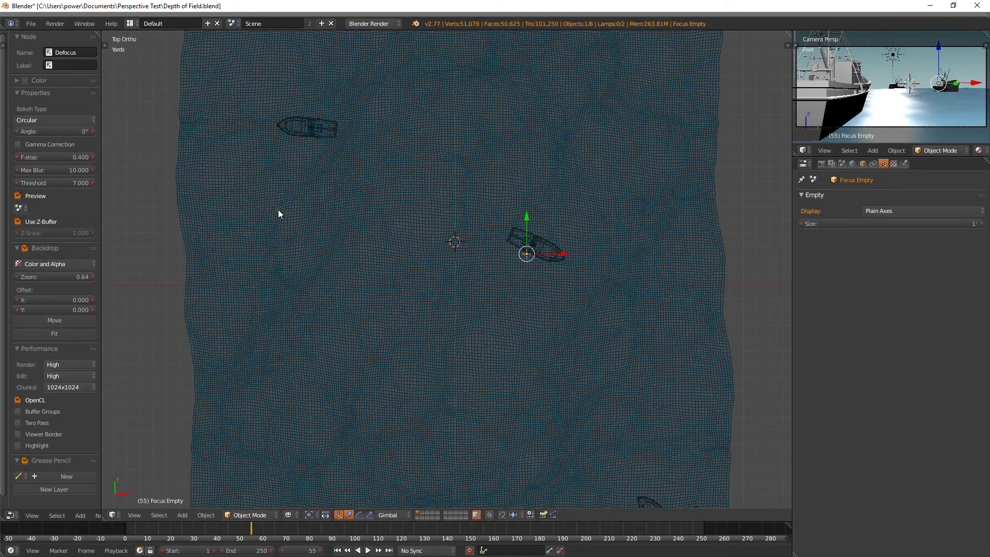
pyautogui.press('F12')
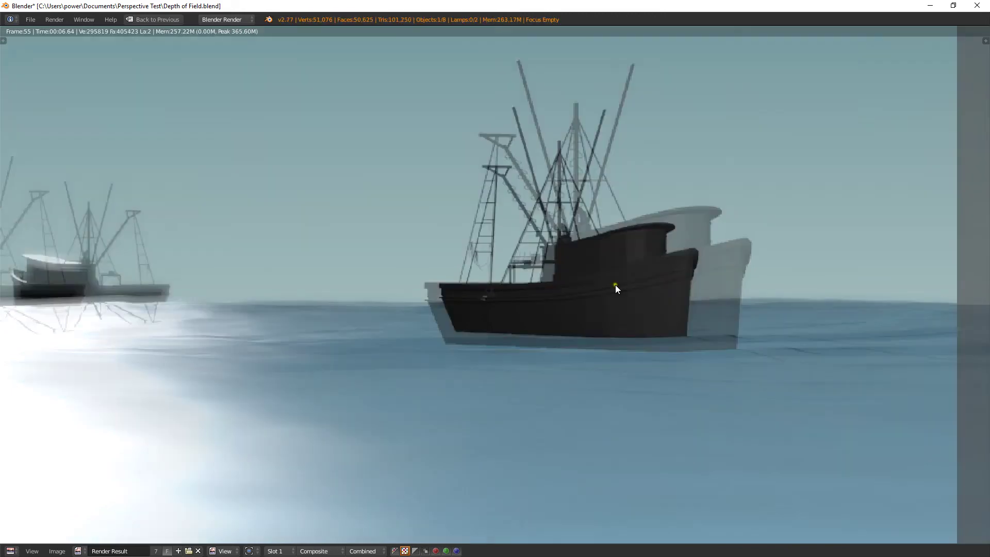
pyautogui.scroll(-2, 614, 284)
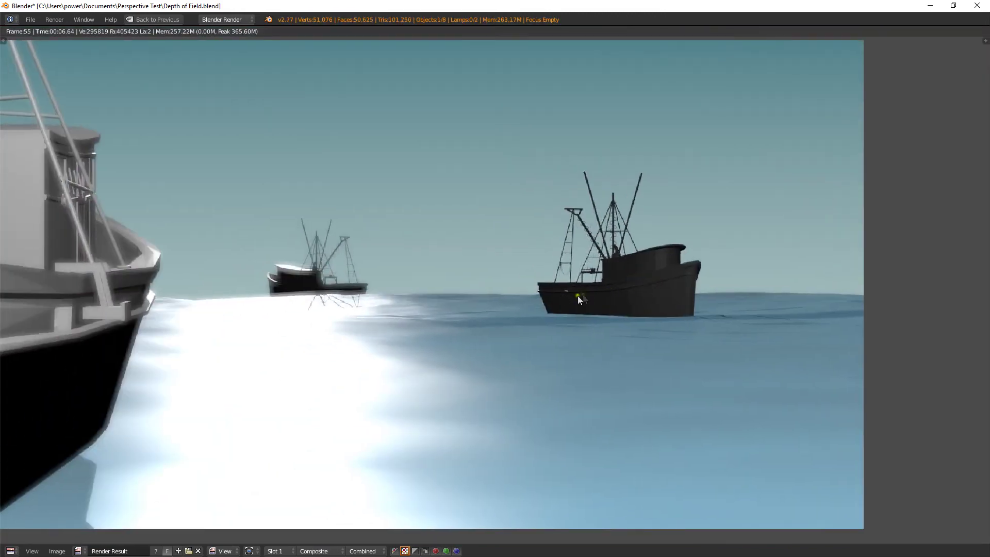
pyautogui.moveTo(596, 290); pyautogui.dragTo(696, 281, button='middle')
pyautogui.scroll(-1, 654, 286)
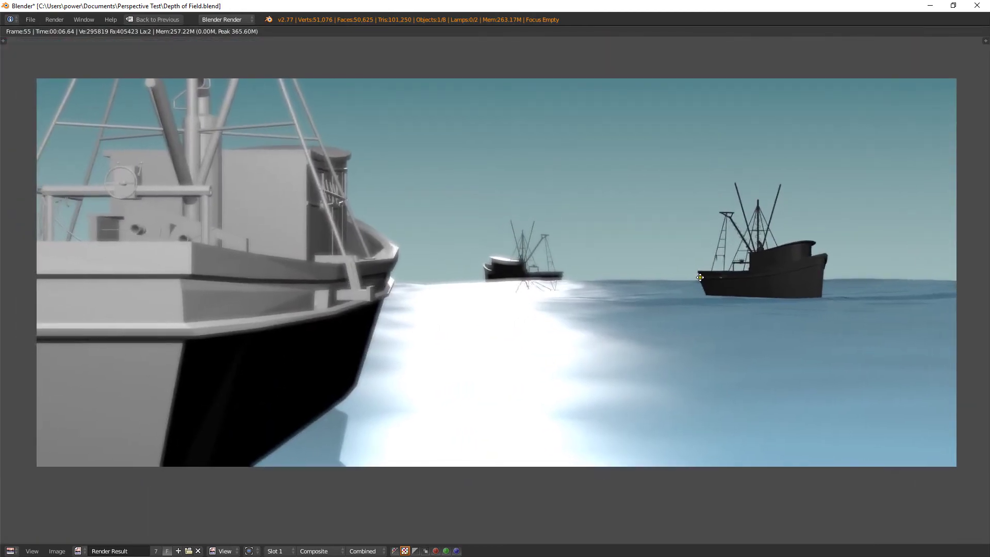
pyautogui.scroll(1, 701, 280)
pyautogui.scroll(-1, 700, 284)
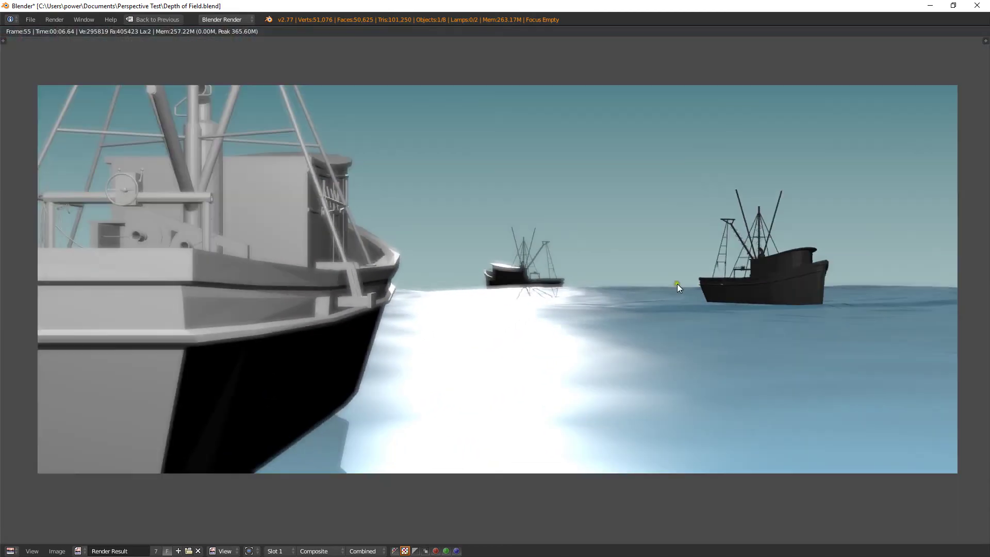
pyautogui.keyDown('ctrl'); pyautogui.moveTo(682, 279); pyautogui.dragTo(691, 276, button='middle'); pyautogui.keyUp('ctrl')
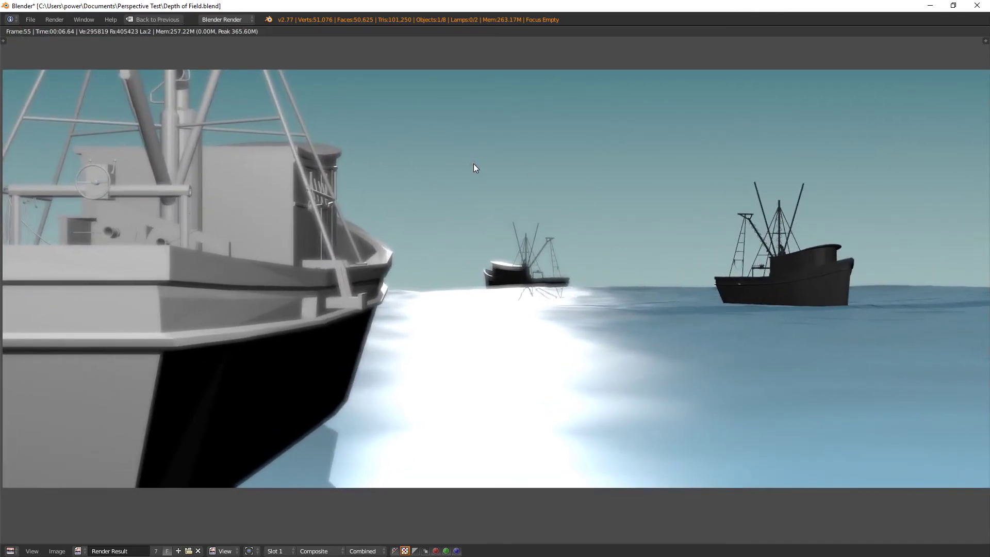
pyautogui.press('Escape')
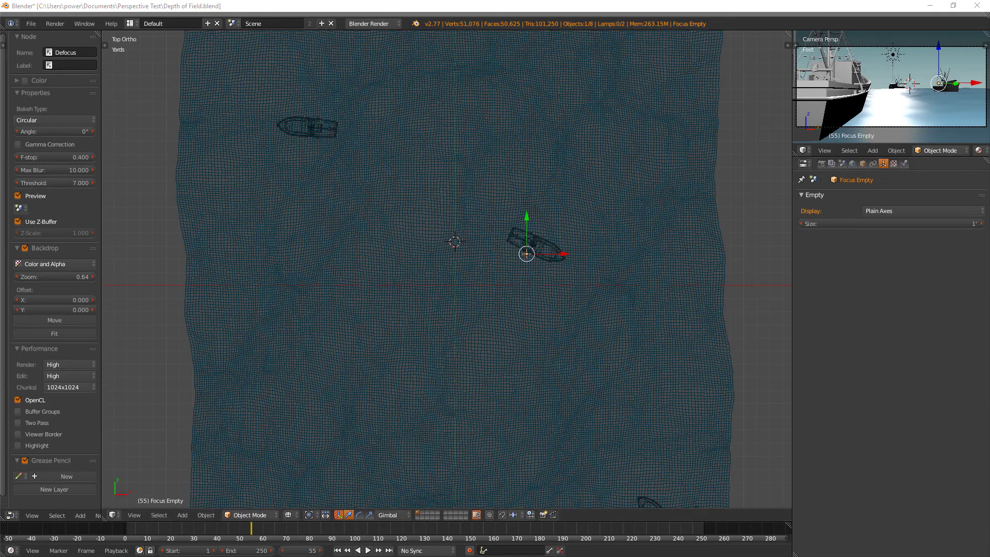
# - Orbit out of Top Ortho into perspective and switch to solid shading to frame the boats and camera
pyautogui.moveTo(643, 225)
pyautogui.mouseDown(button='middle')
pyautogui.moveTo(552, 264)
pyautogui.moveTo(552, 309)
pyautogui.moveTo(514, 259)
pyautogui.moveTo(489, 266)
pyautogui.moveTo(472, 230)
pyautogui.moveTo(495, 266)
pyautogui.moveTo(487, 246)
pyautogui.moveTo(514, 227)
pyautogui.moveTo(512, 255)
pyautogui.moveTo(500, 259)
pyautogui.moveTo(528, 245)
pyautogui.moveTo(507, 248)
pyautogui.moveTo(518, 250)
pyautogui.moveTo(480, 224)
pyautogui.mouseUp(button='middle')
pyautogui.press('z')
pyautogui.moveTo(510, 264); pyautogui.dragTo(509, 264, button='middle')
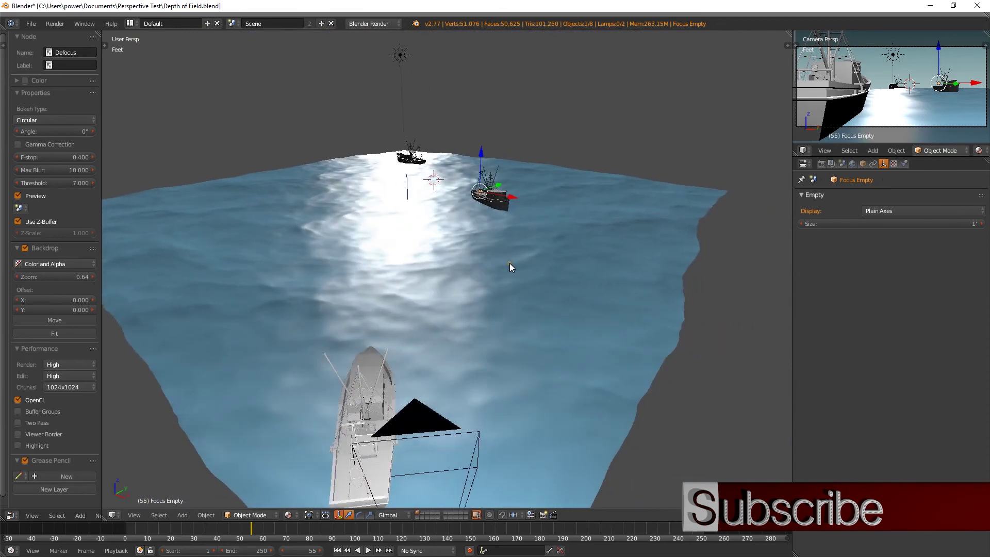